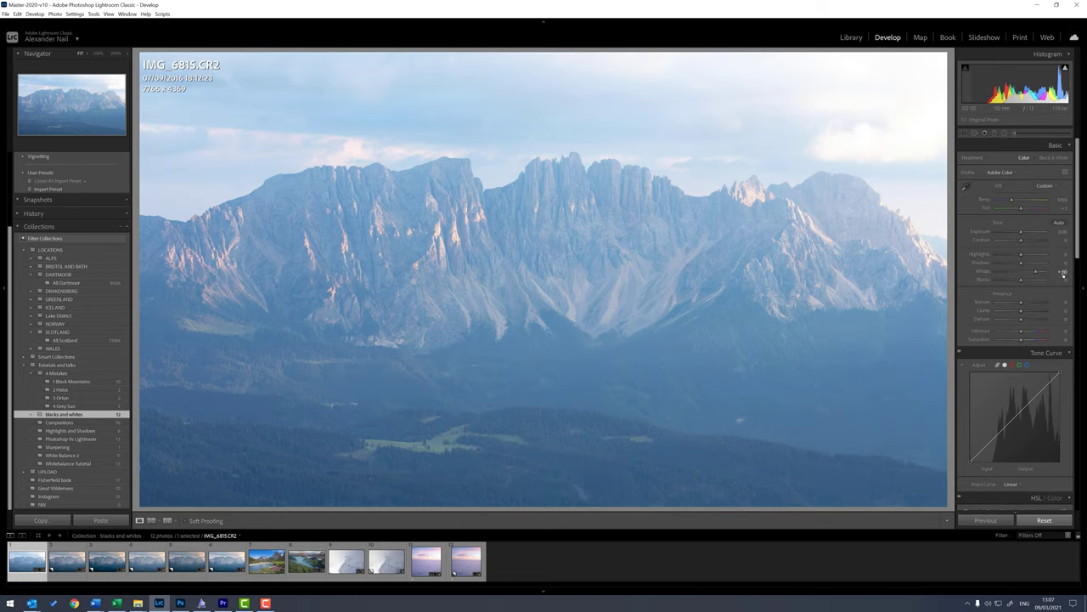
# On IMG_6815.CR2, swing Whites down and up, then Blacks to -100, reset, and toward +100
pyautogui.moveTo(1035, 273); pyautogui.dragTo(1003, 273)
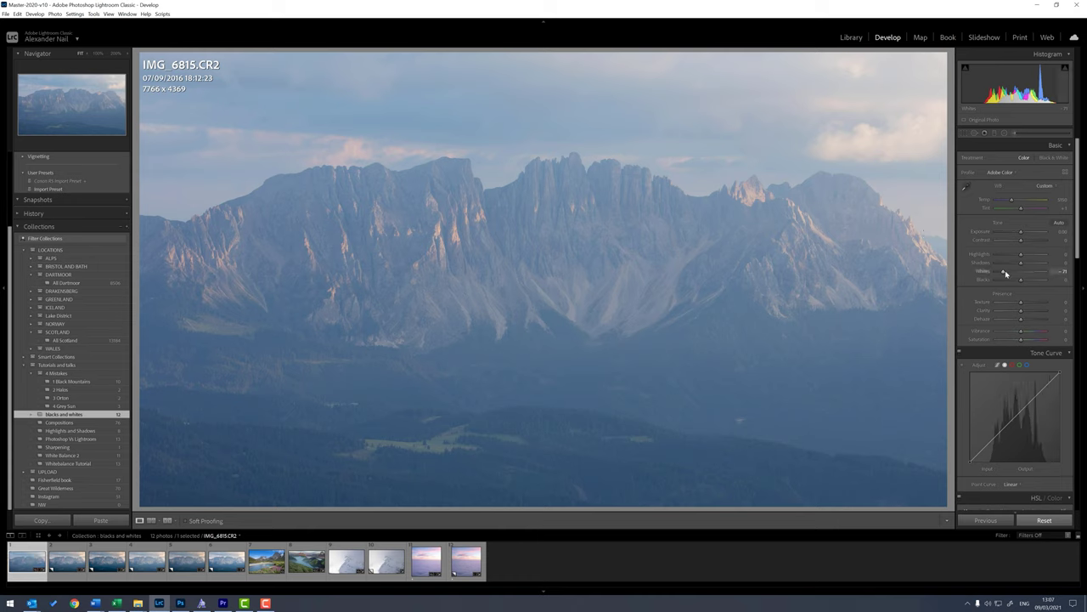
pyautogui.moveTo(1009, 272); pyautogui.dragTo(1024, 276)
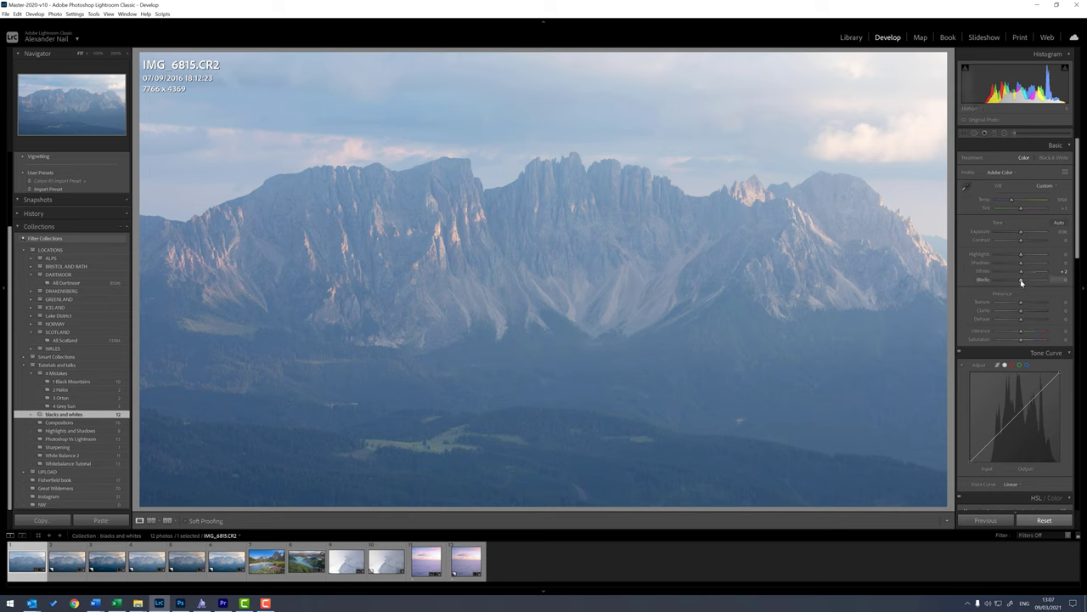
pyautogui.moveTo(1015, 282); pyautogui.dragTo(995, 282)
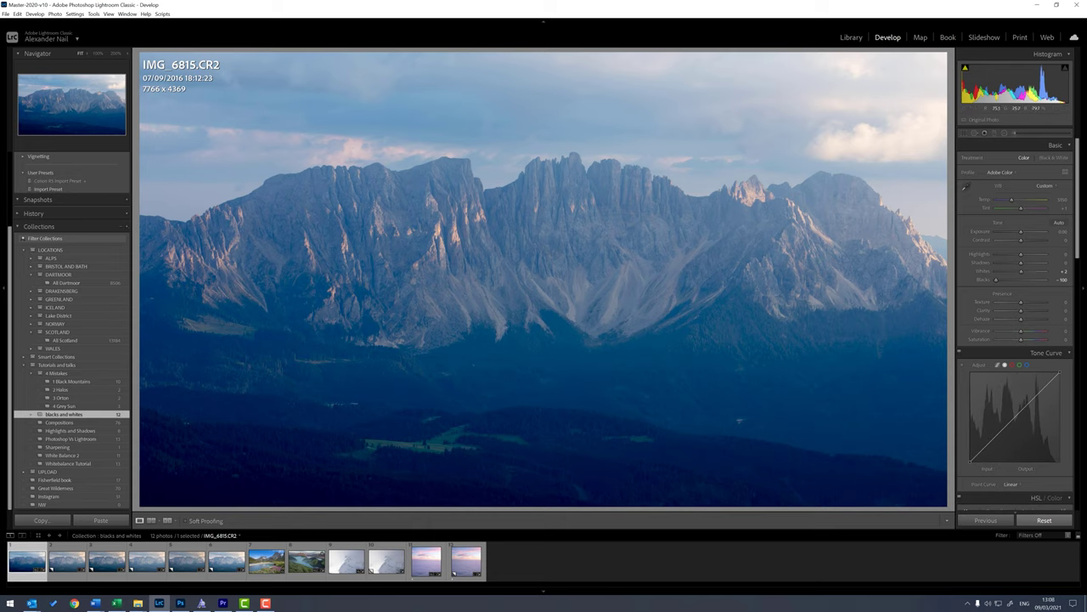
pyautogui.doubleClick(996, 280)
pyautogui.moveTo(1024, 282)
pyautogui.mouseDown()
pyautogui.moveTo(1047, 282)
pyautogui.moveTo(1023, 282)
pyautogui.mouseUp()
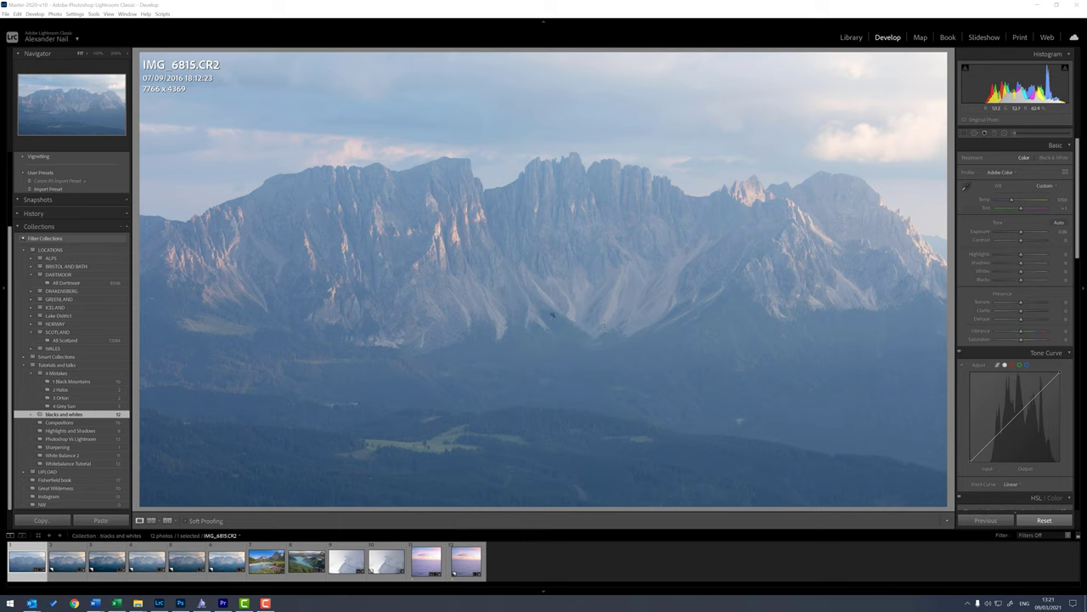
# Compare IMG_6815.CR2 virtual copies Copy 4, Copy 2, Copy 1, Copy 3 and Copy 5 in the Filmstrip
pyautogui.click(66, 561)
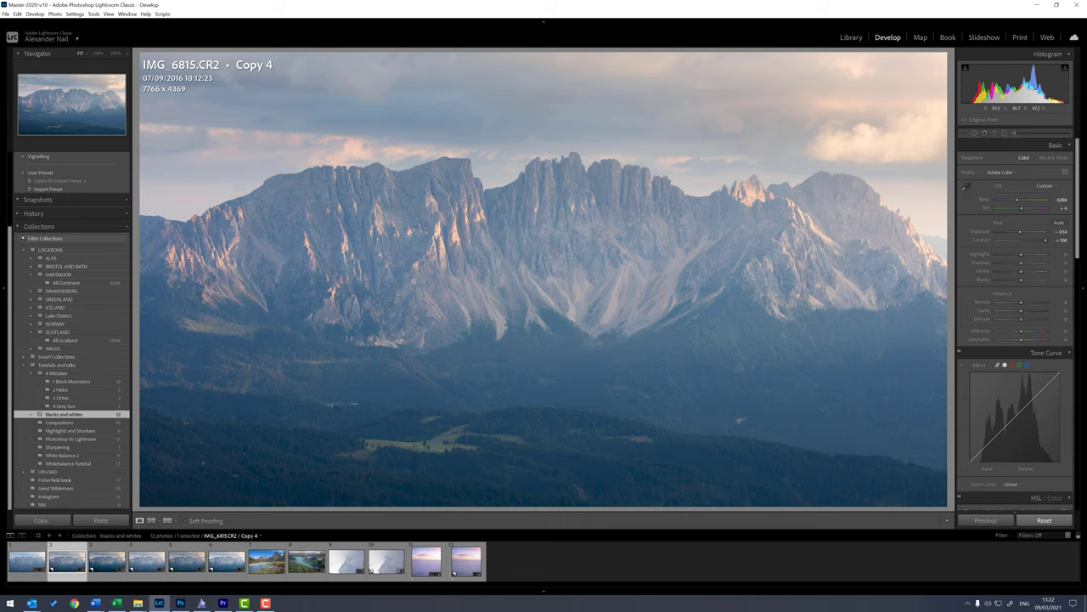
pyautogui.click(108, 559)
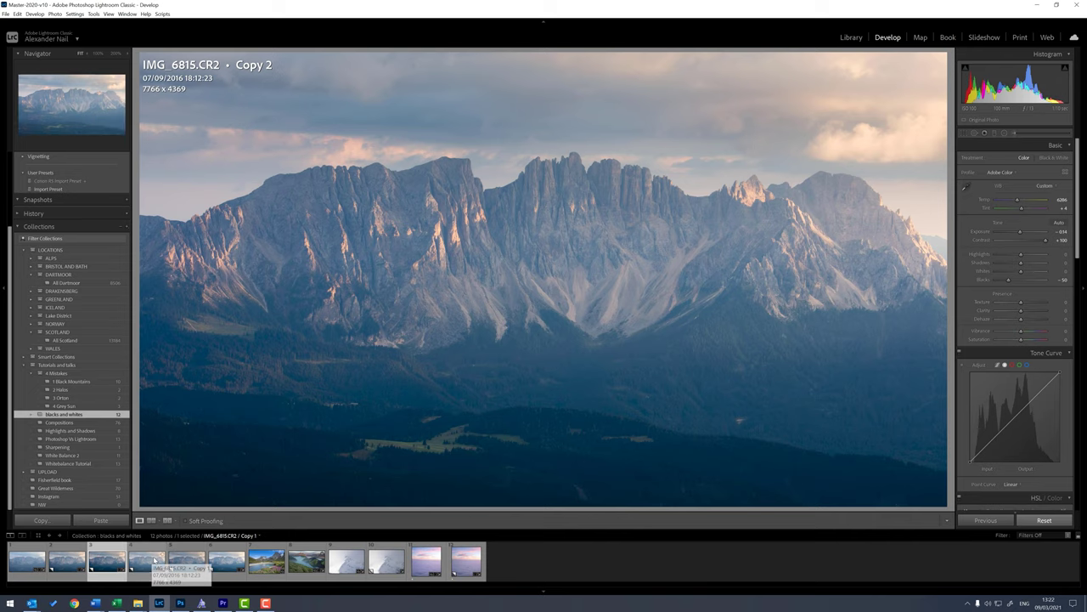
pyautogui.click(154, 560)
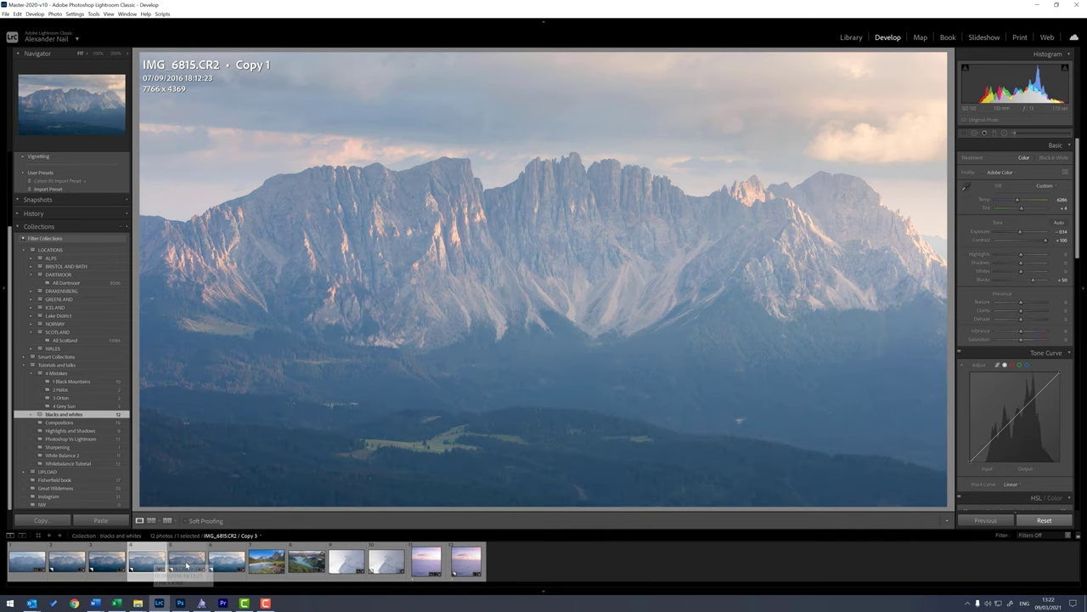
pyautogui.click(187, 563)
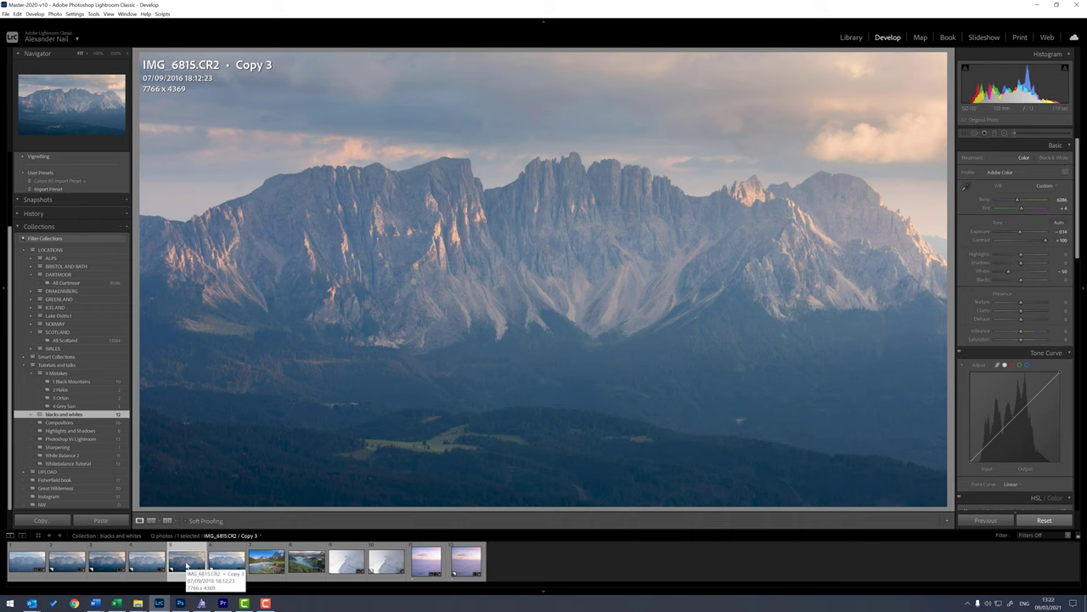
pyautogui.click(225, 562)
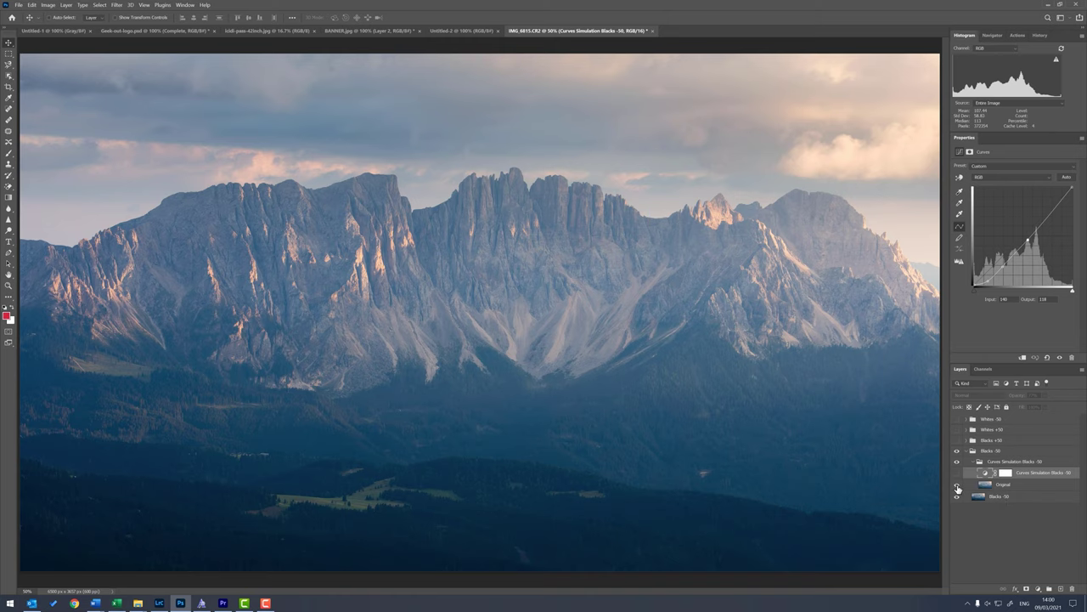
pyautogui.click(958, 485)
pyautogui.click(958, 489)
pyautogui.click(957, 488)
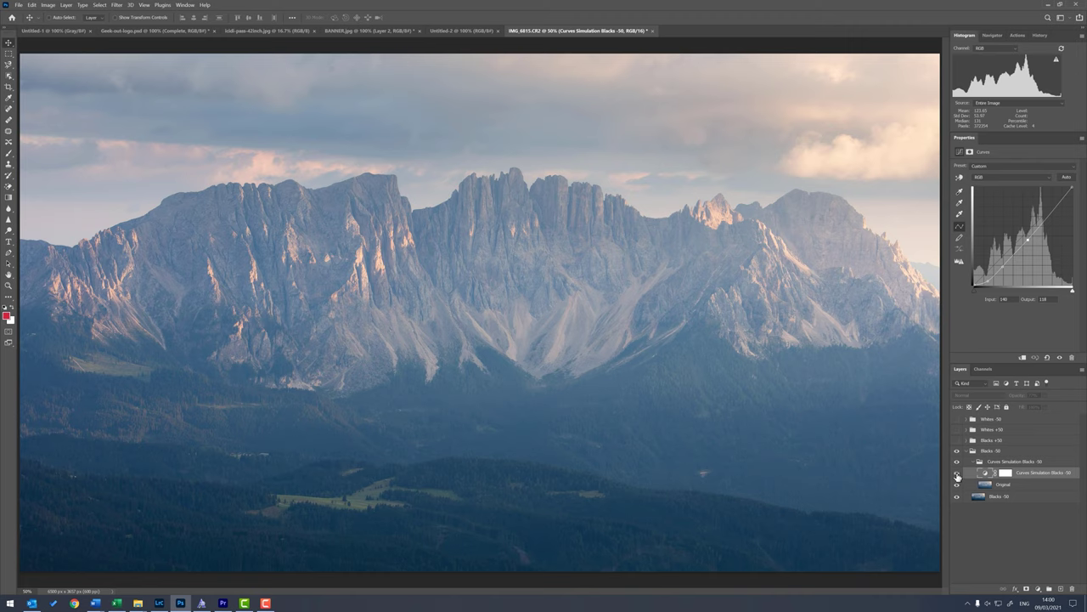
pyautogui.click(957, 473)
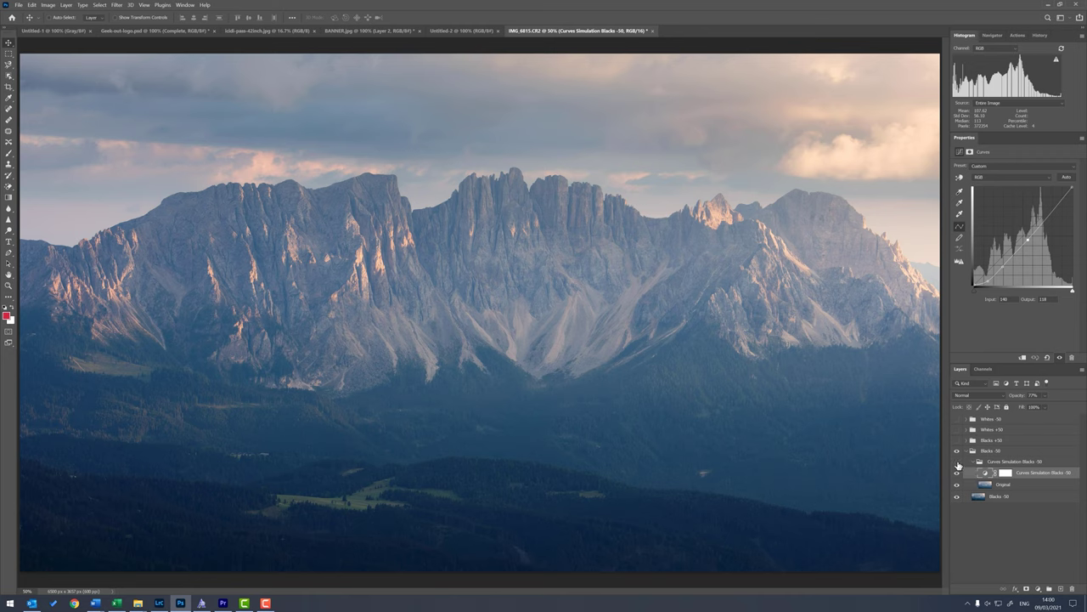
pyautogui.click(958, 465)
pyautogui.click(956, 464)
pyautogui.click(956, 463)
pyautogui.click(957, 464)
pyautogui.click(956, 464)
pyautogui.click(958, 462)
pyautogui.click(957, 464)
pyautogui.click(957, 476)
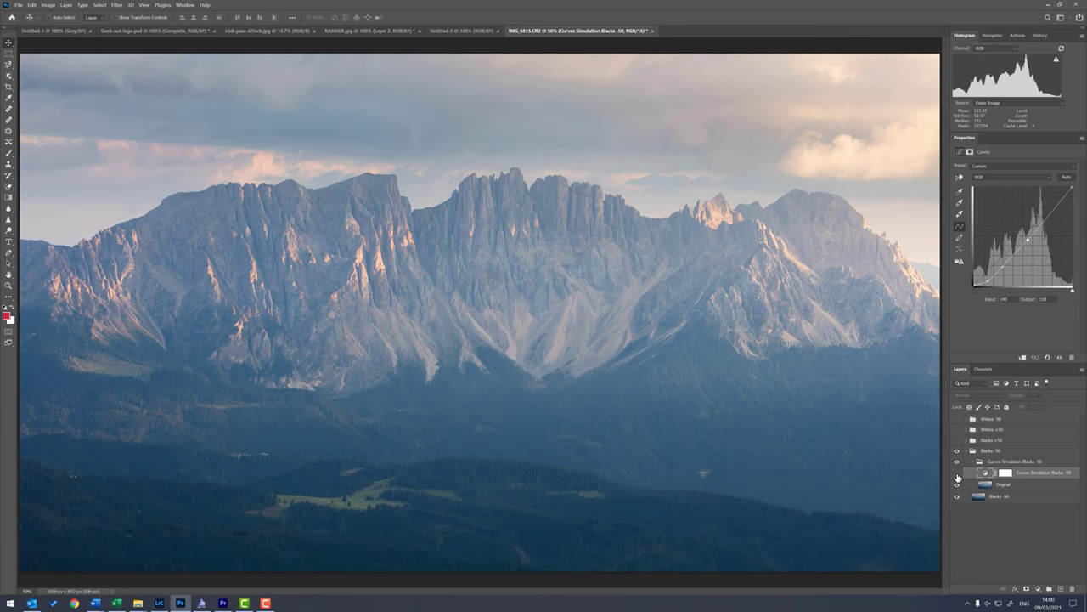
pyautogui.click(957, 474)
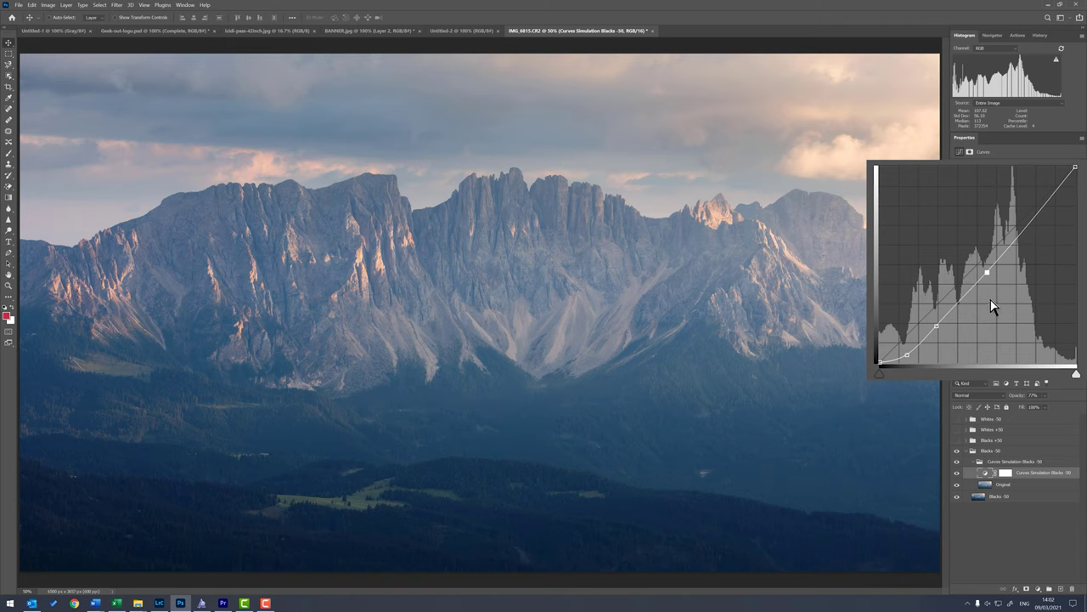
# Nudge the Blacks -50 curve's midtone point, add a control point, and compare with the layer hidden
pyautogui.moveTo(985, 273)
pyautogui.mouseDown()
pyautogui.moveTo(984, 241)
pyautogui.moveTo(990, 269)
pyautogui.mouseUp()
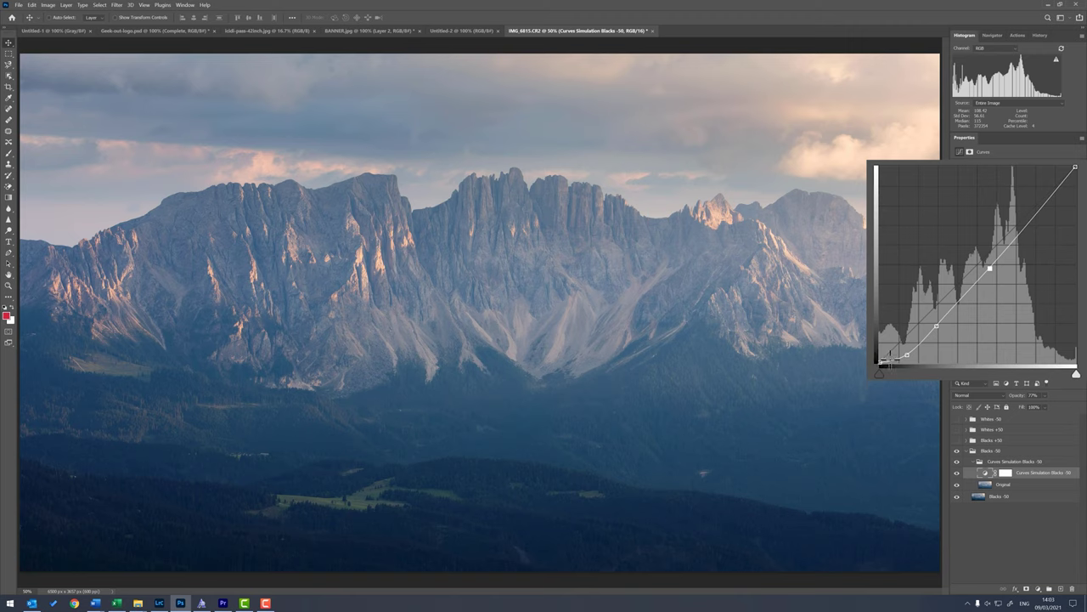
pyautogui.click(935, 327)
pyautogui.click(957, 474)
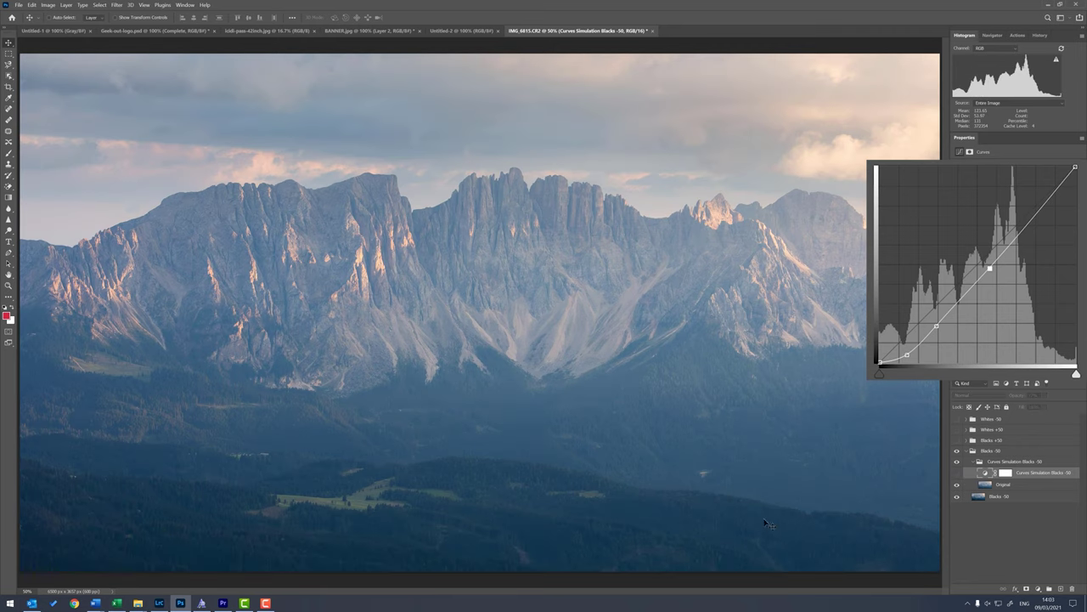
pyautogui.click(957, 474)
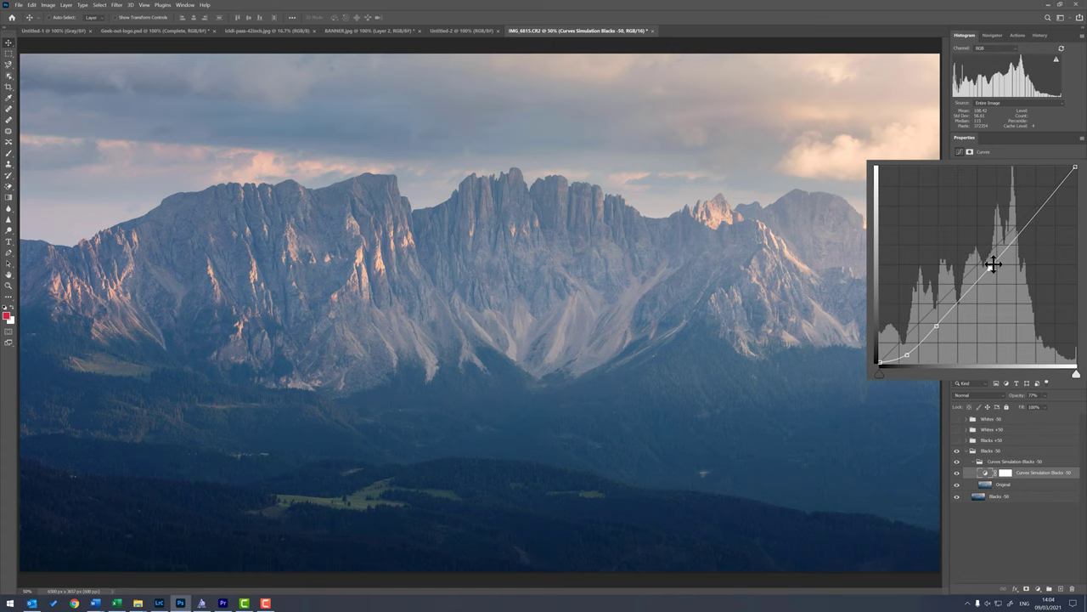
# Compare the Blacks -50 adjustment off and on, then lower its shadow point toward the baseline
pyautogui.click(958, 473)
pyautogui.click(958, 473)
pyautogui.moveTo(906, 357); pyautogui.dragTo(907, 355)
pyautogui.moveTo(906, 355); pyautogui.dragTo(906, 356)
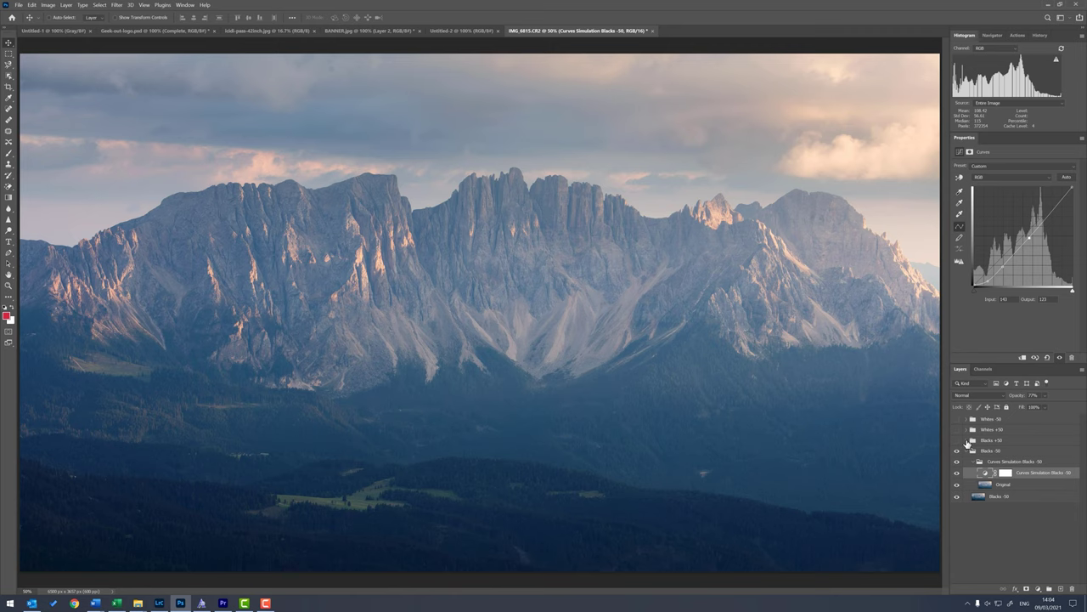
# Expand and enable the Blacks +50 group, comparing it against the Original layer several times
pyautogui.click(973, 440)
pyautogui.click(957, 441)
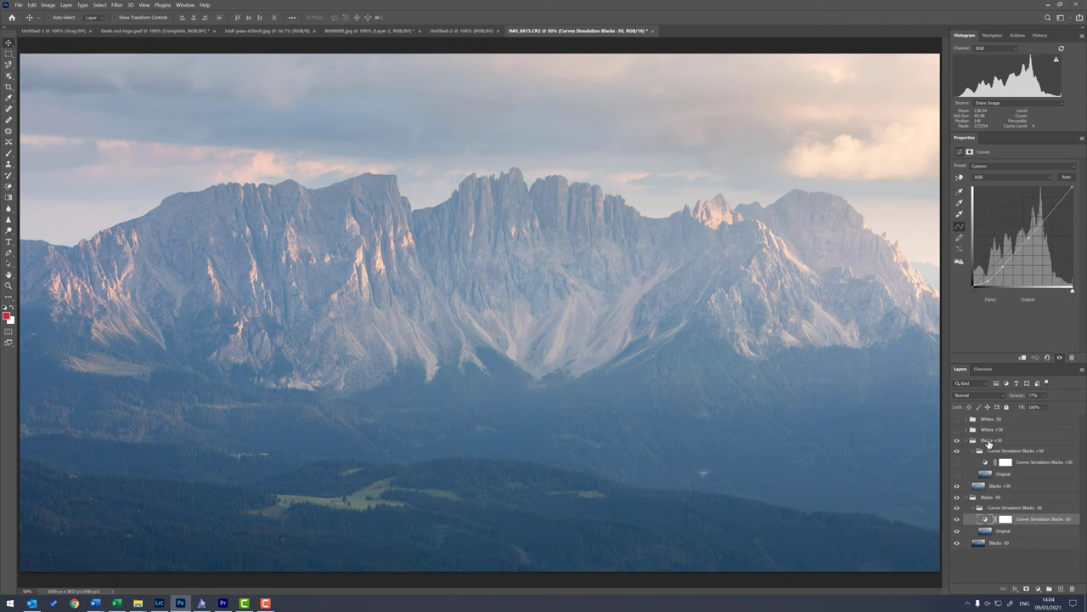
pyautogui.click(990, 441)
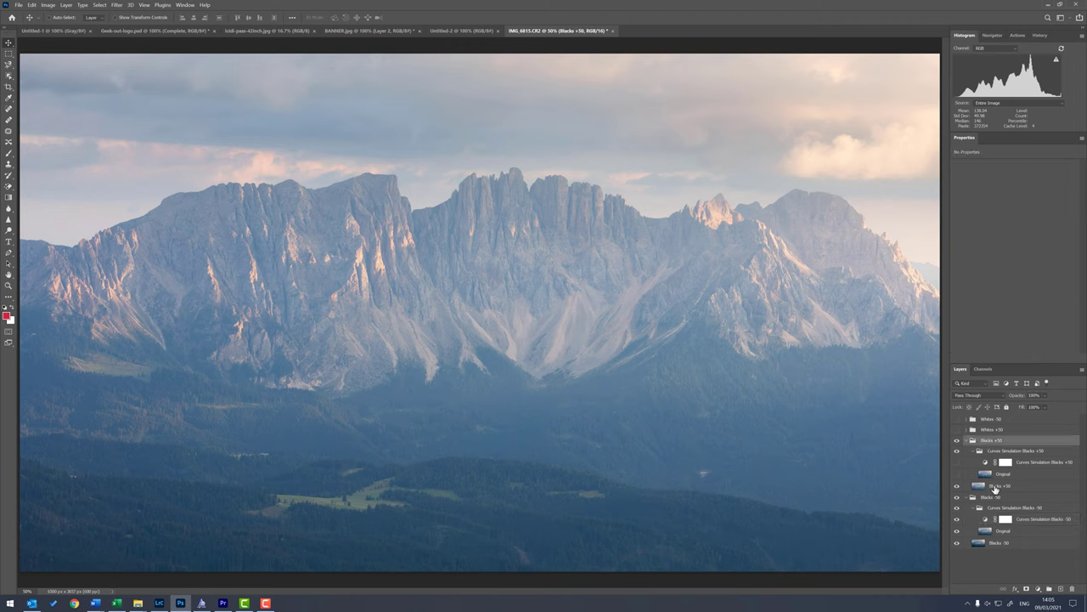
pyautogui.click(957, 474)
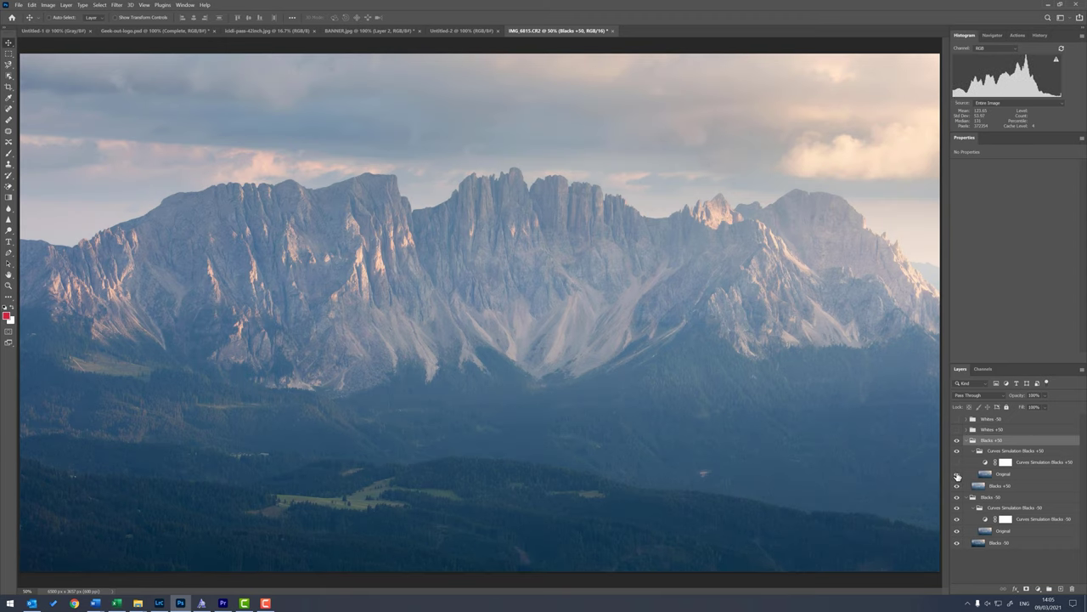
pyautogui.click(957, 475)
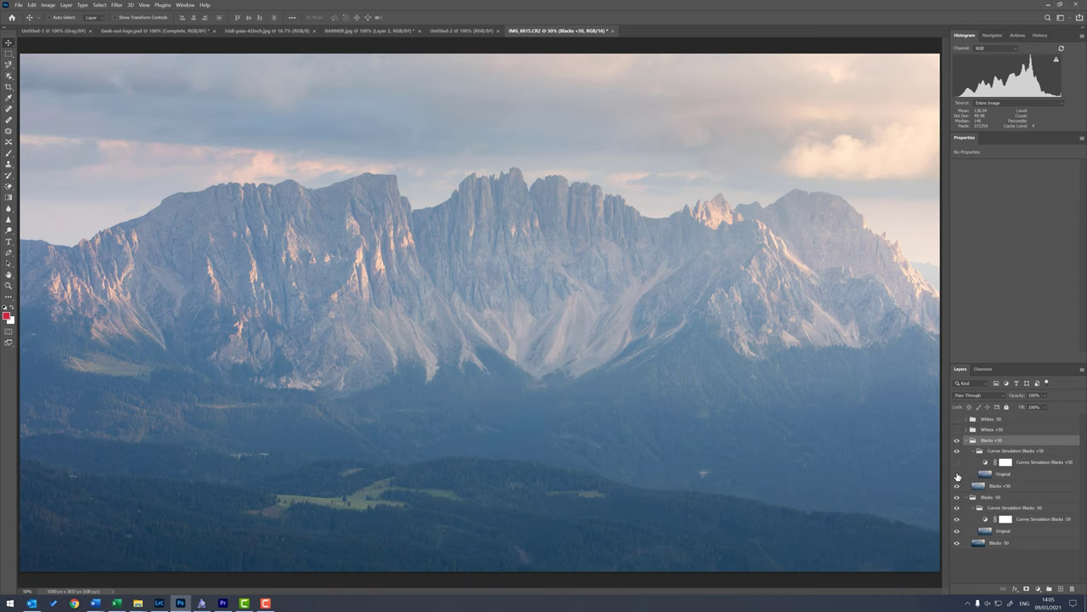
pyautogui.click(957, 475)
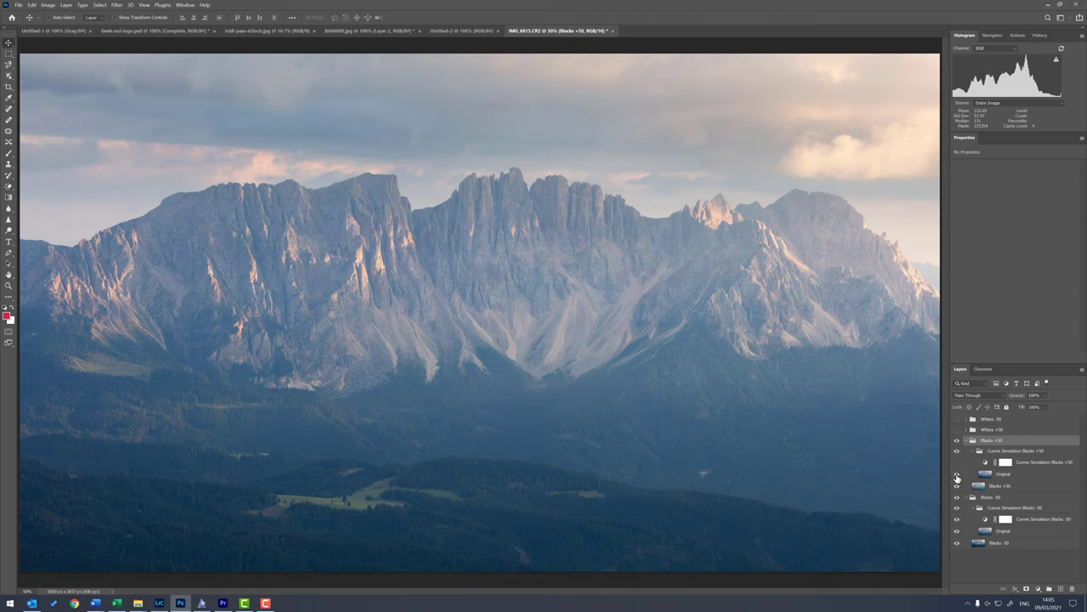
pyautogui.click(957, 475)
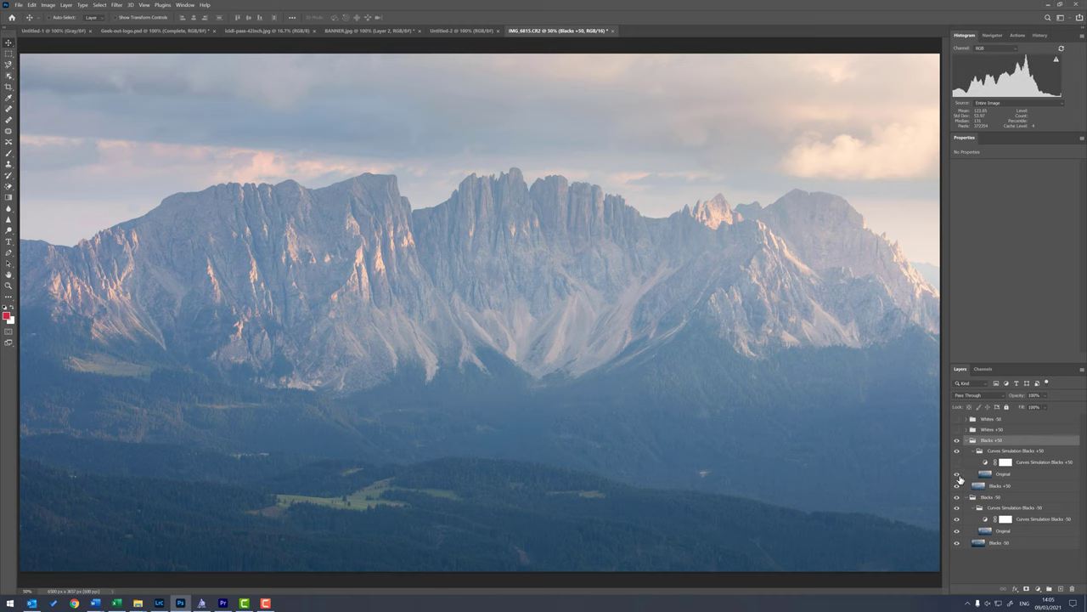
pyautogui.click(958, 474)
pyautogui.click(957, 464)
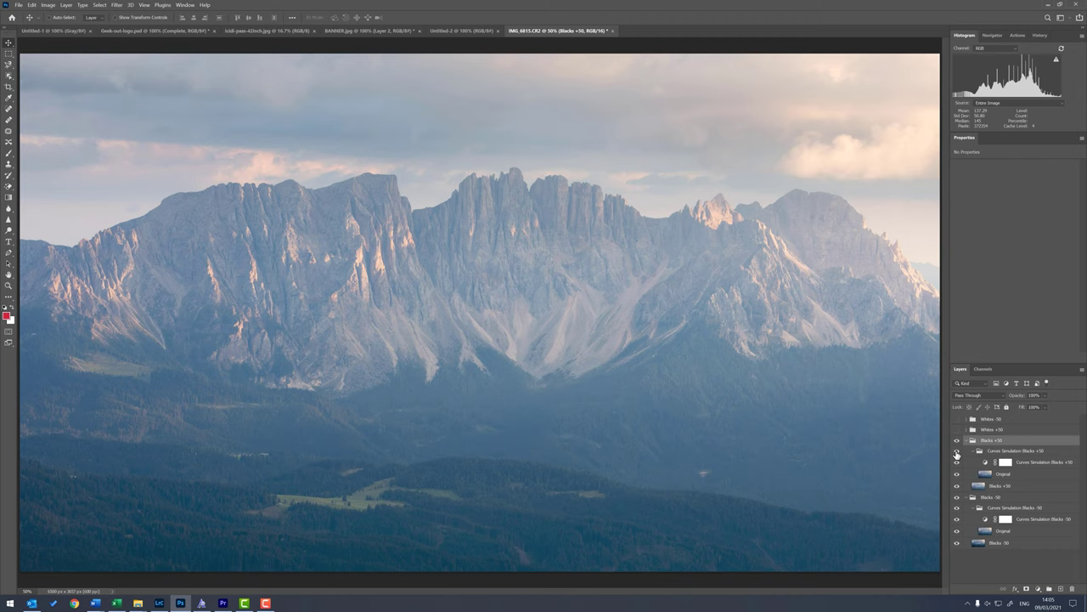
# Select the Curves Simulation Blacks +50 layer to display its curve settings
pyautogui.click(956, 452)
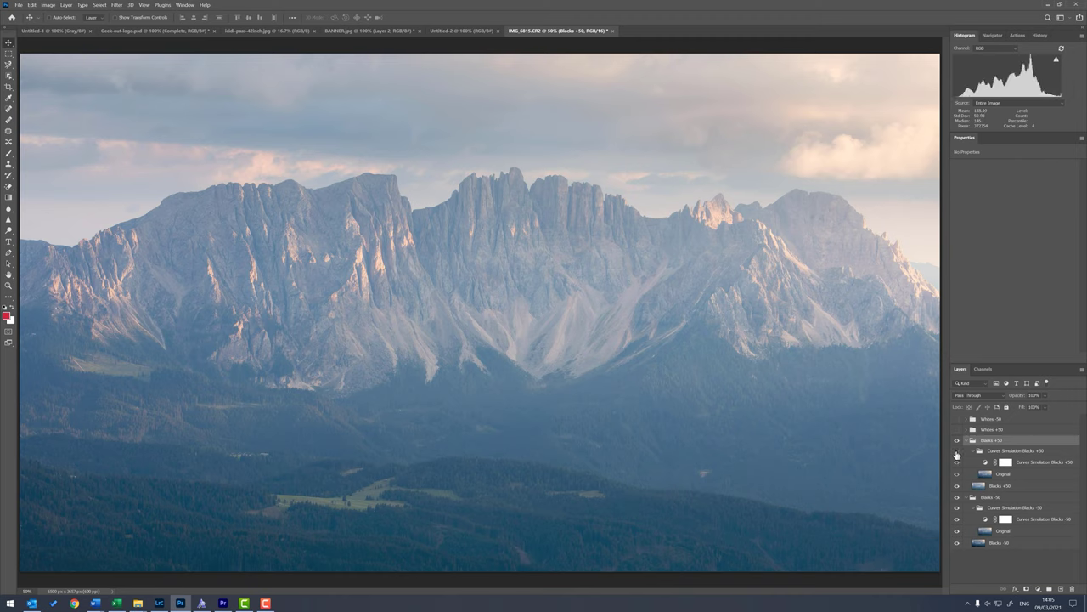
pyautogui.click(1036, 465)
pyautogui.click(1035, 466)
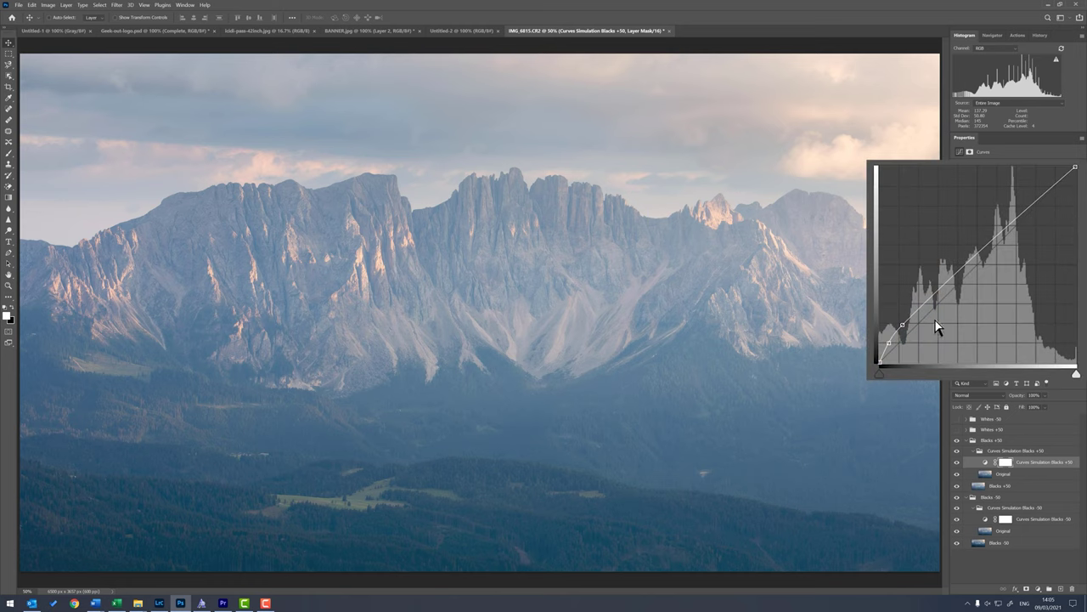
# Add a point near the dark end of the Blacks +50 curve and compare the layer off and on
pyautogui.click(889, 344)
pyautogui.click(958, 462)
pyautogui.click(957, 462)
# Drag the new point to lift the shadows, repeatedly comparing with the adjustment hidden
pyautogui.moveTo(892, 333); pyautogui.dragTo(889, 343)
pyautogui.click(957, 463)
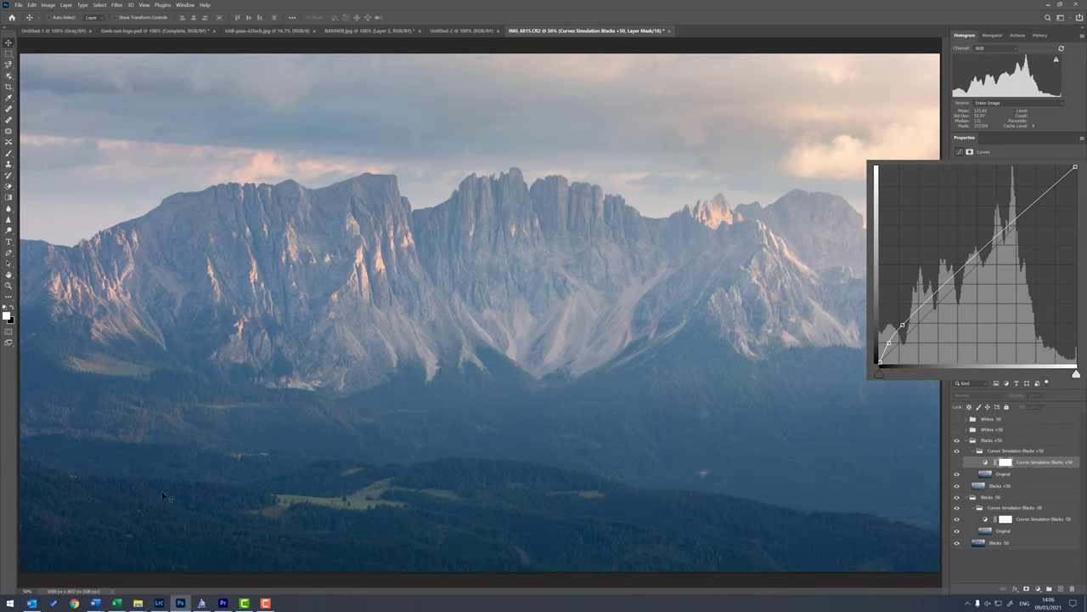
pyautogui.click(956, 463)
pyautogui.click(956, 463)
pyautogui.click(956, 463)
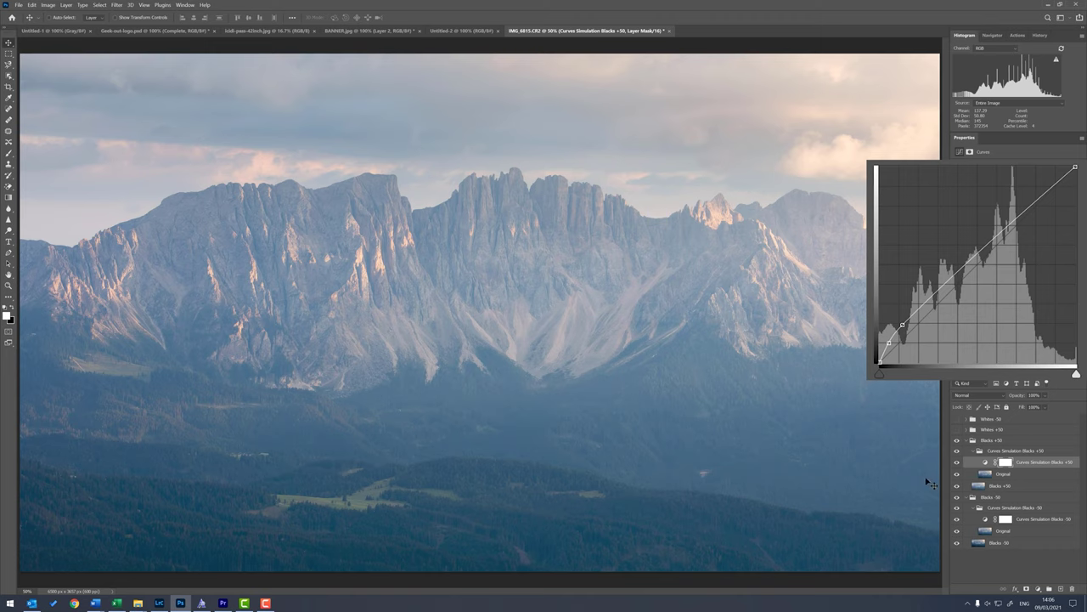
pyautogui.click(956, 462)
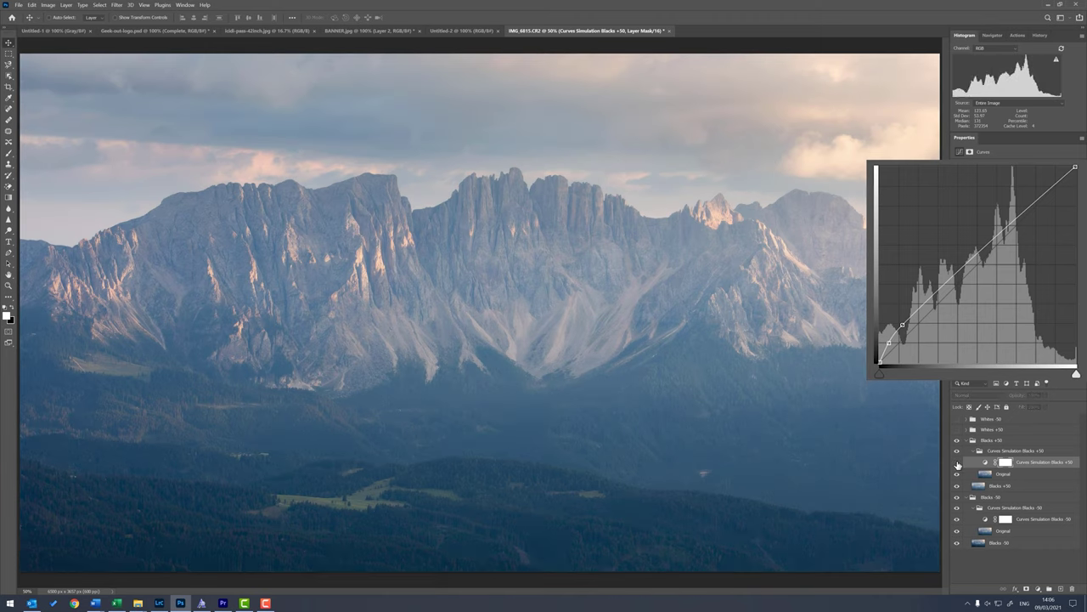
pyautogui.click(956, 462)
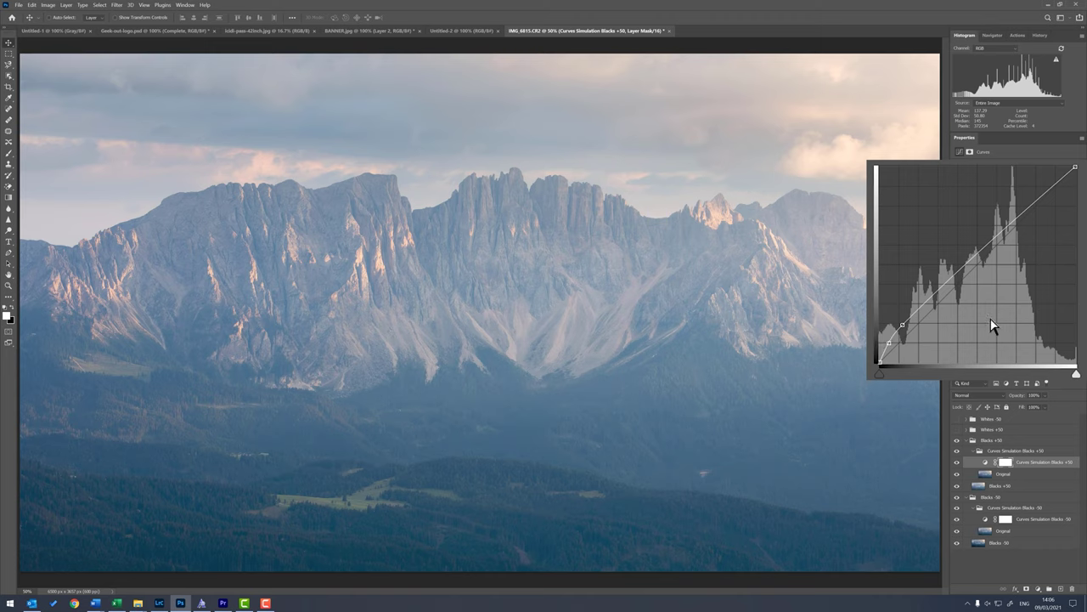
pyautogui.click(957, 462)
pyautogui.click(958, 462)
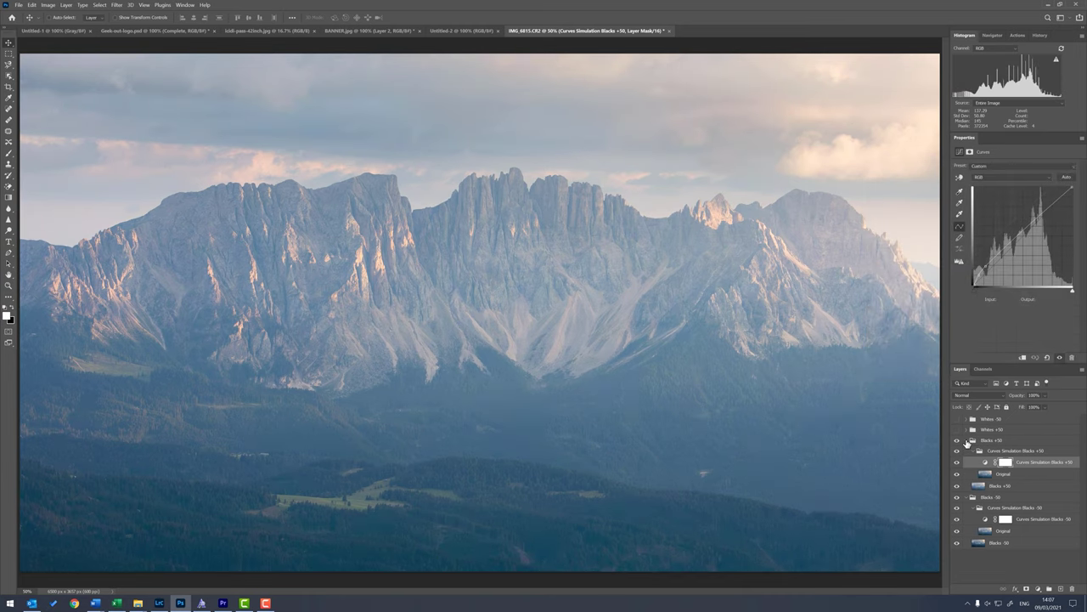
# Collapse the Blacks +50 and Blacks -50 groups, then expand and enable the Whites +50 group
pyautogui.click(966, 441)
pyautogui.click(966, 451)
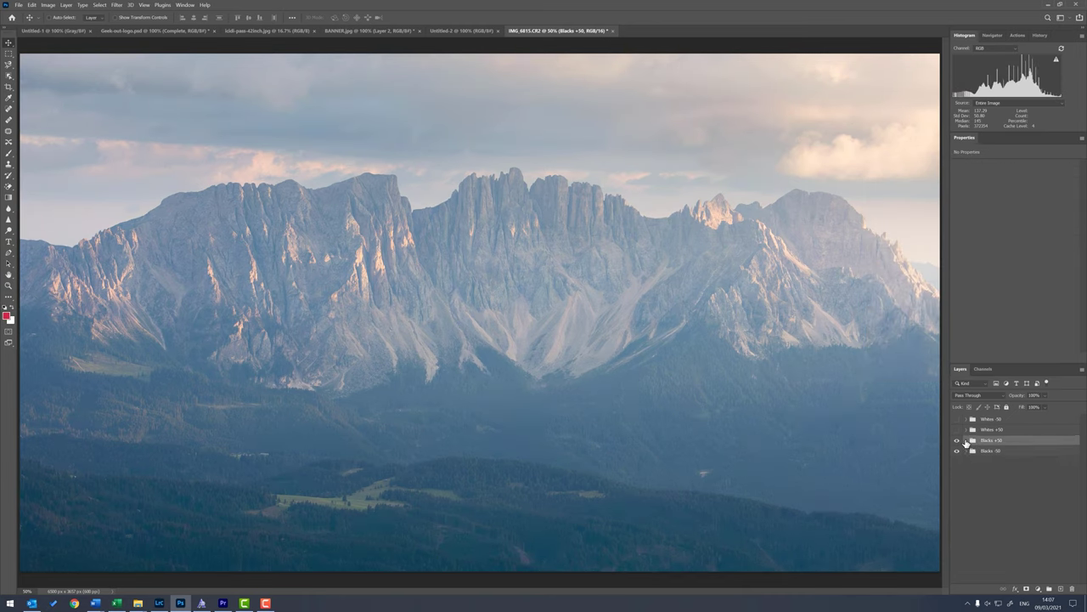
pyautogui.click(966, 430)
pyautogui.click(957, 430)
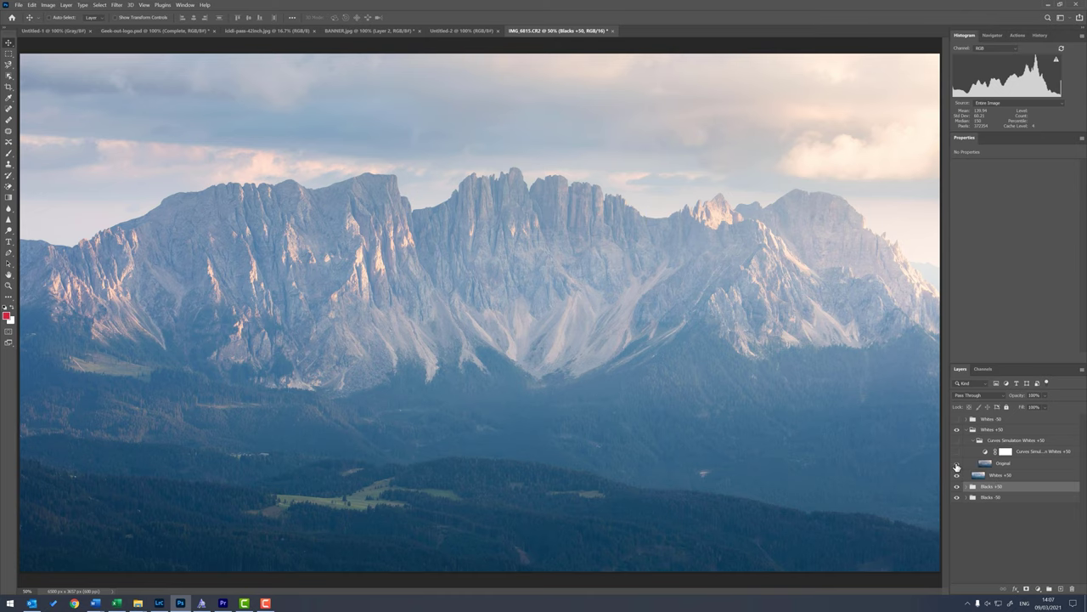
# Compare Whites +50 by toggling the Original layer and the curve simulation visibility
pyautogui.click(957, 464)
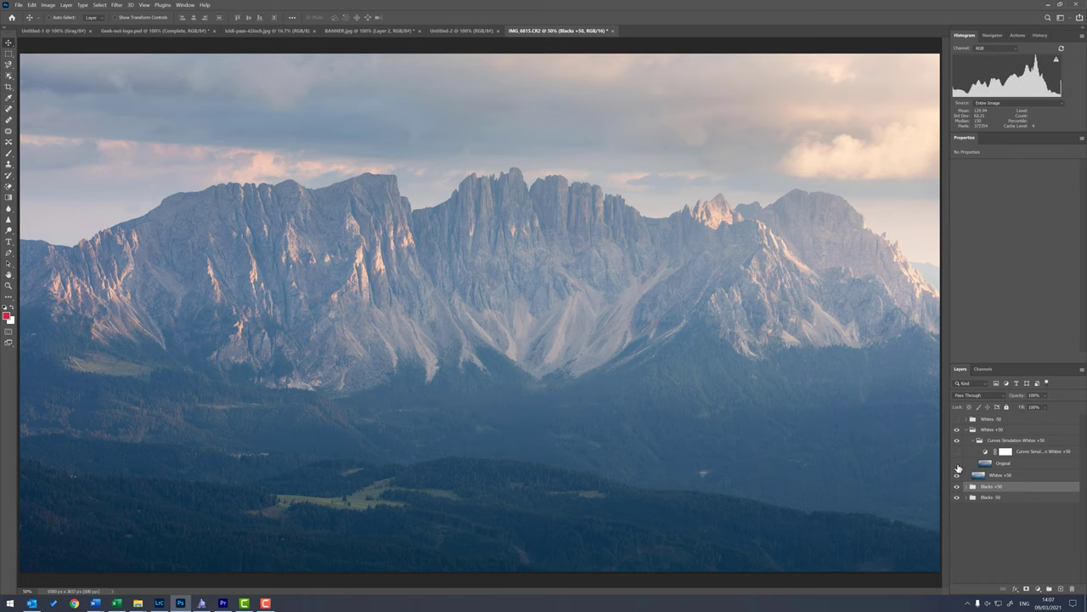
pyautogui.click(956, 465)
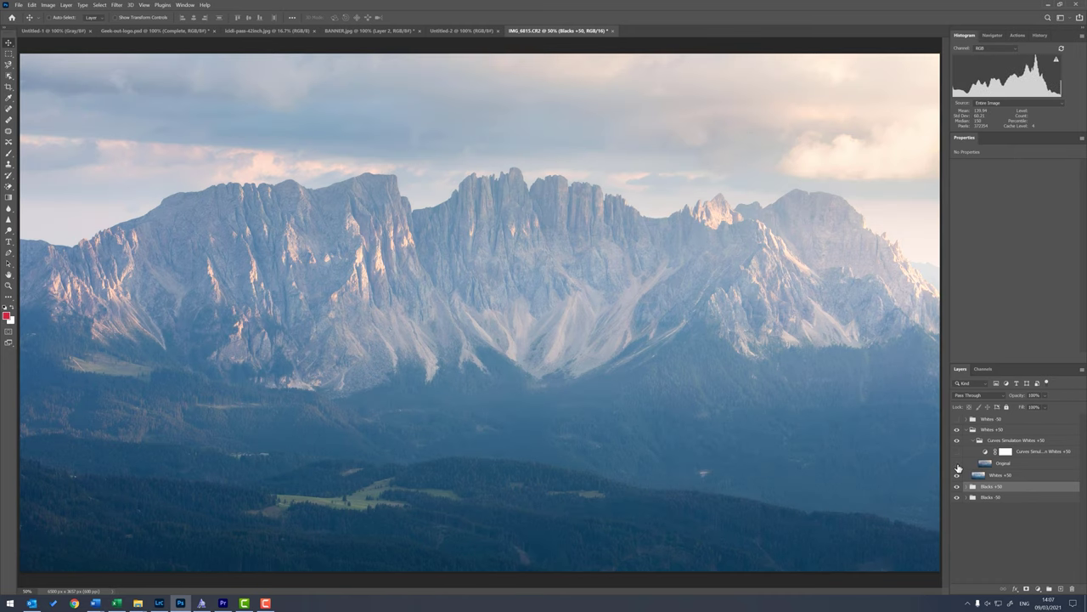
pyautogui.click(957, 465)
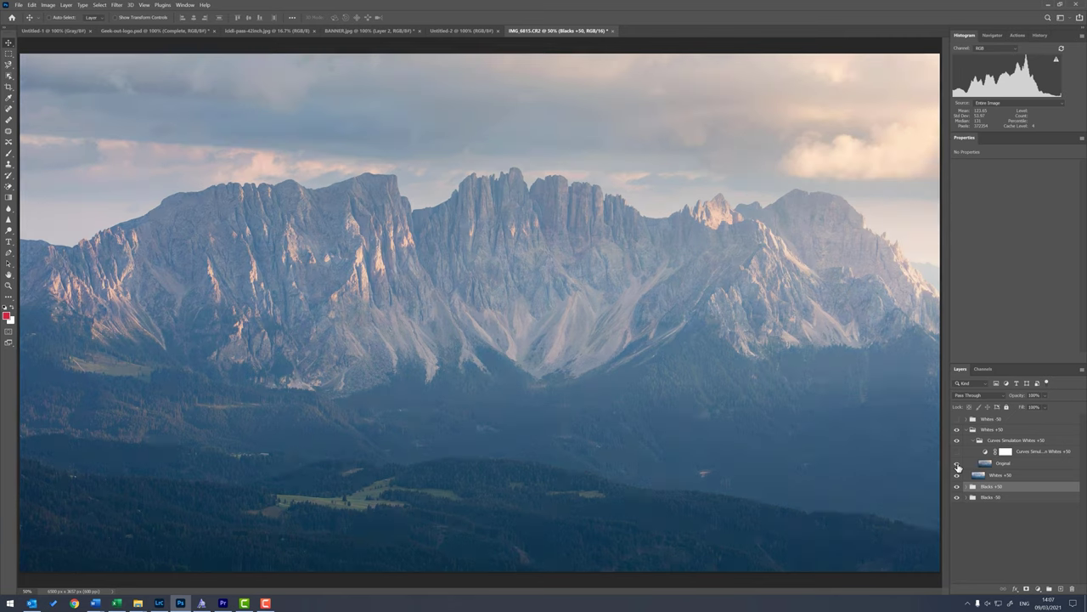
pyautogui.click(956, 456)
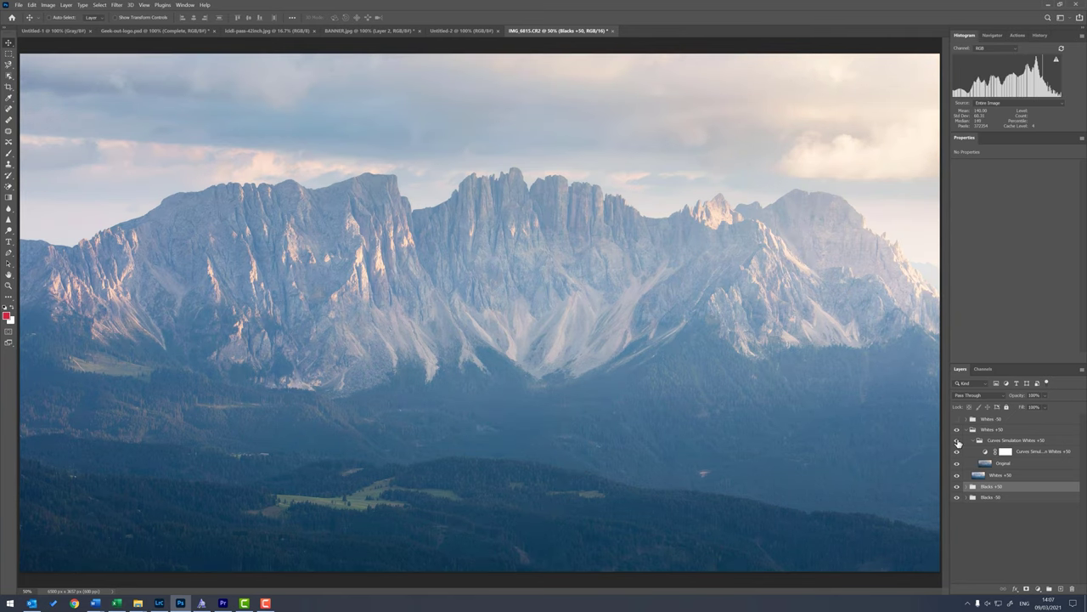
pyautogui.click(958, 442)
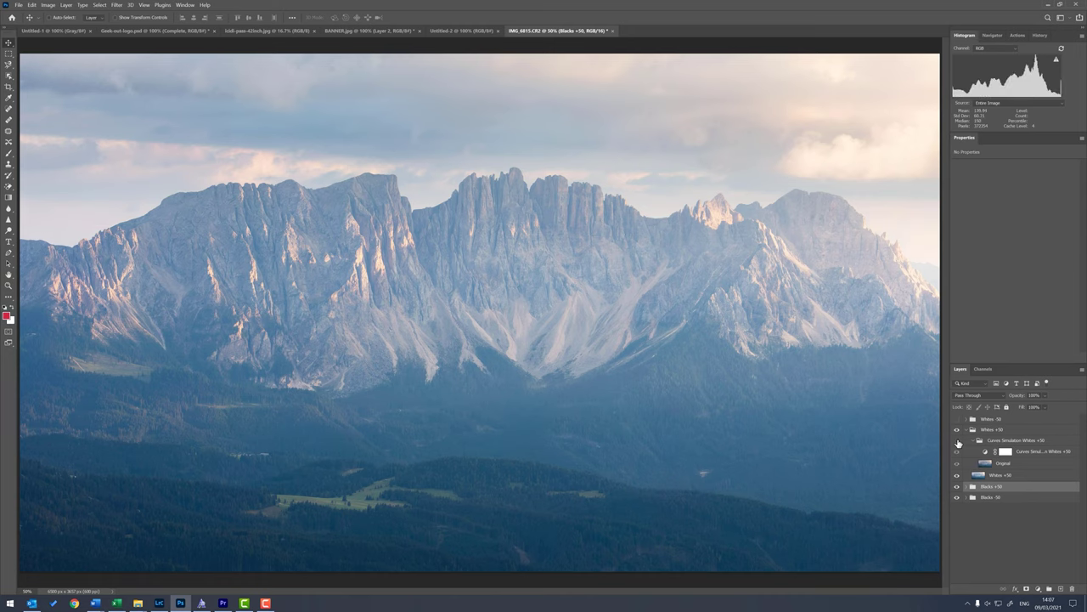
pyautogui.click(957, 442)
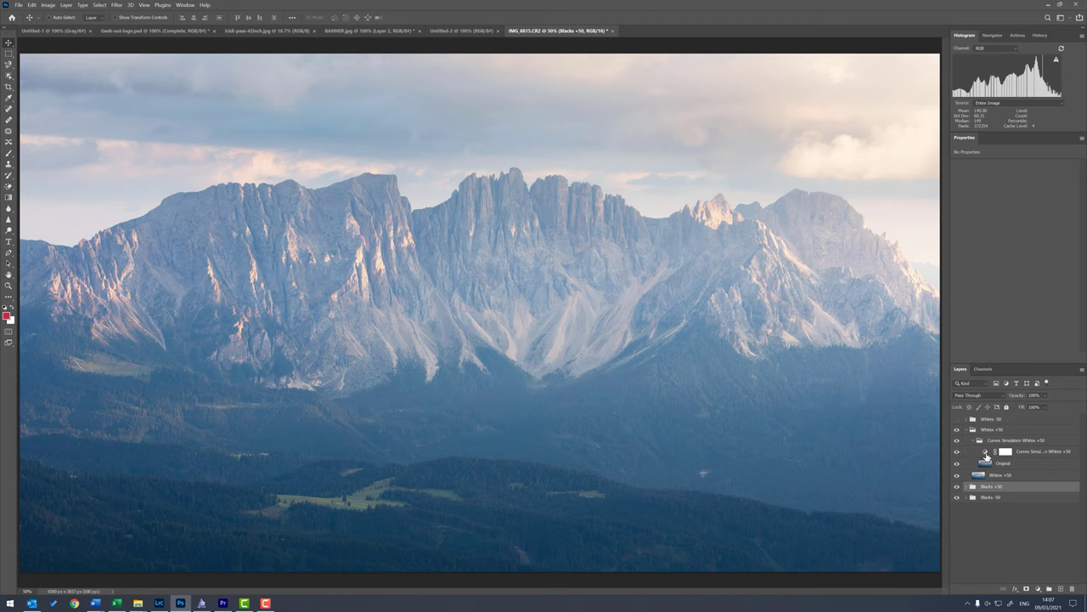
# Select Curves Simulation Whites +50, add a point near the highlight end, then hide the layer
pyautogui.click(1020, 453)
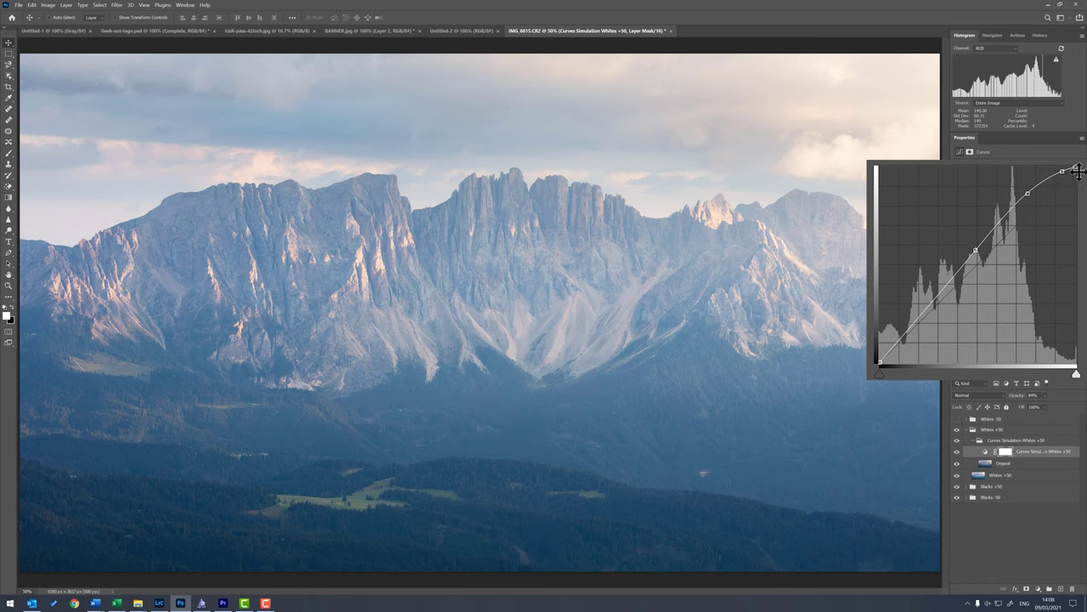
pyautogui.click(1018, 195)
pyautogui.click(958, 453)
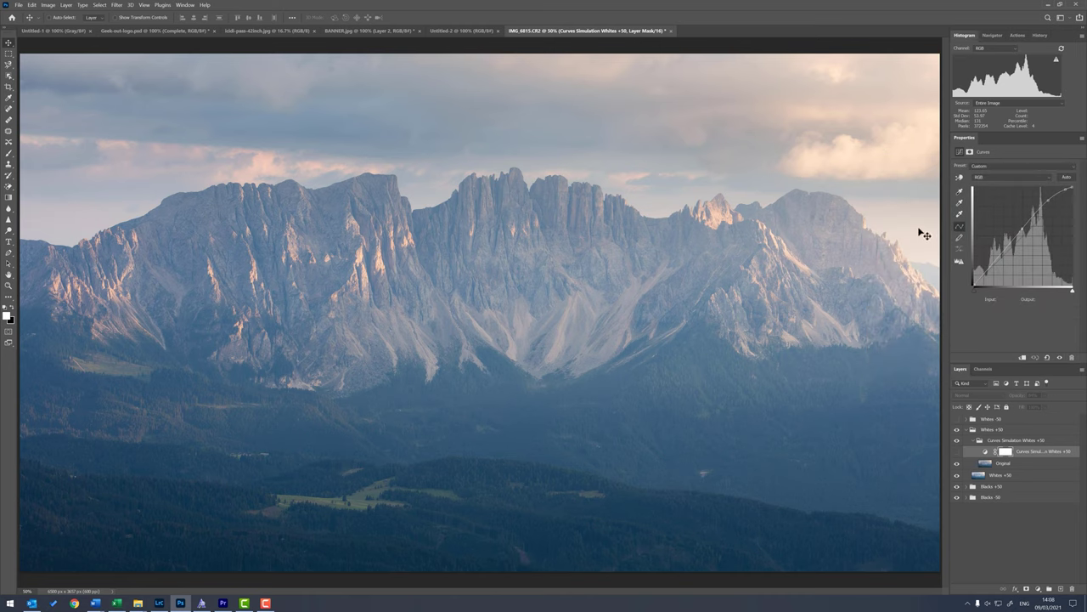
# Toggle the Whites +50 curve adjustment on and off to compare, then turn on the Whites -50 group
pyautogui.click(957, 453)
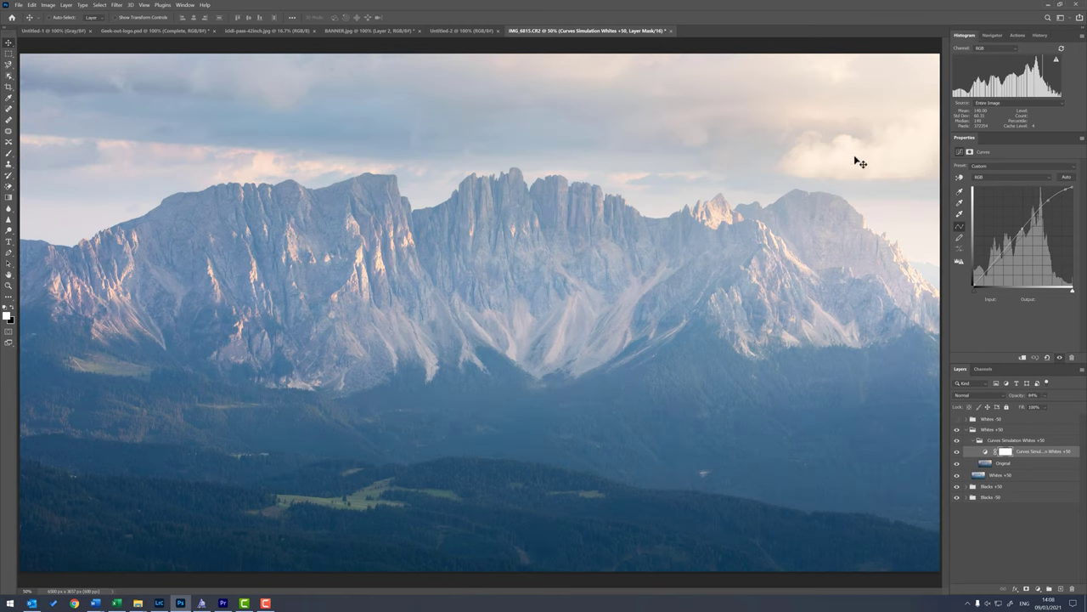
pyautogui.click(957, 454)
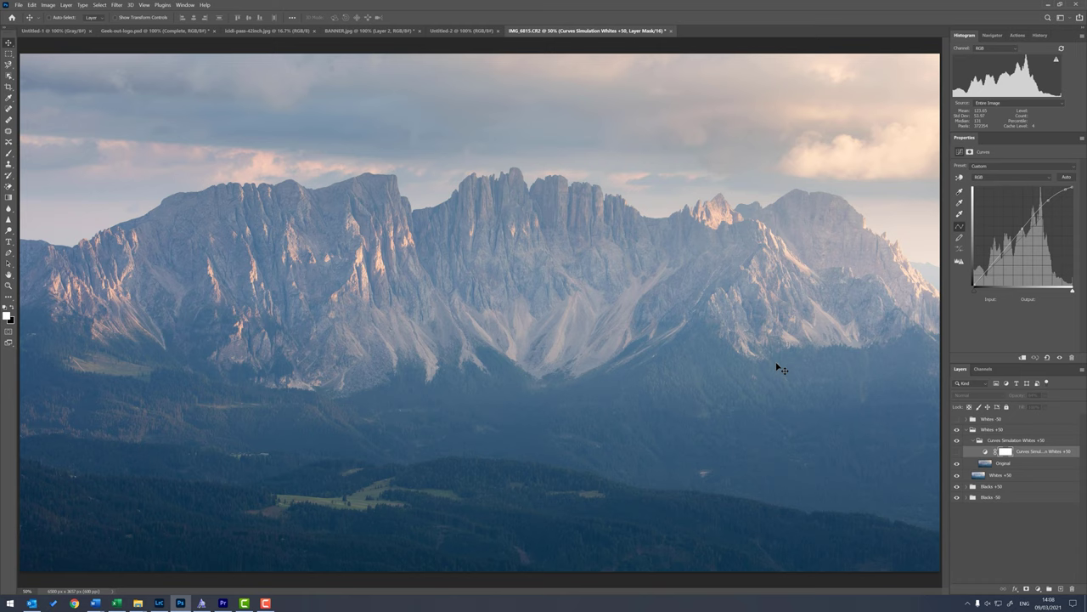
pyautogui.click(957, 453)
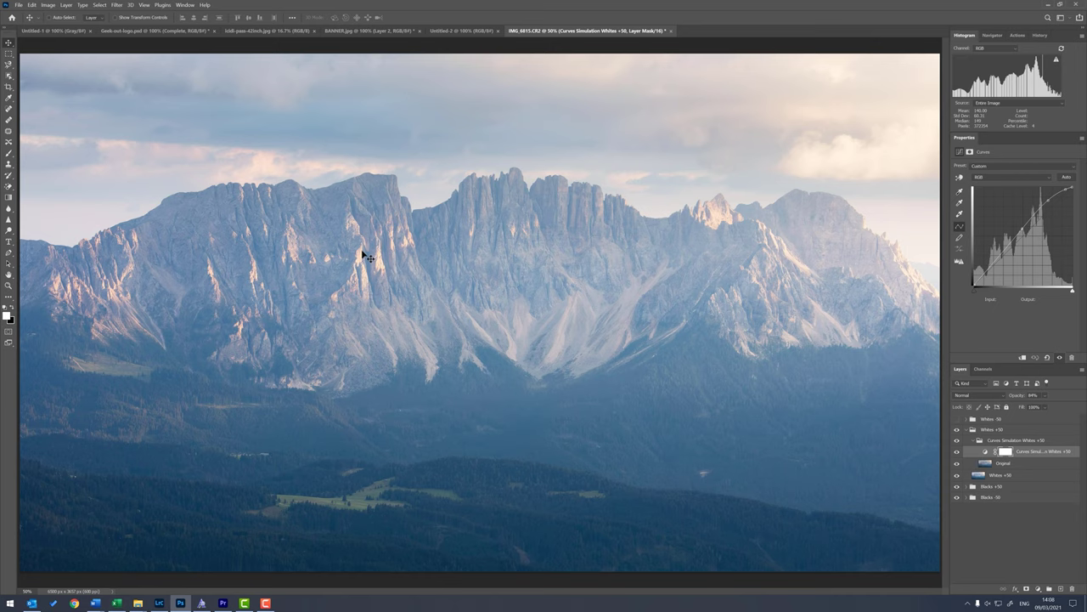
pyautogui.click(957, 453)
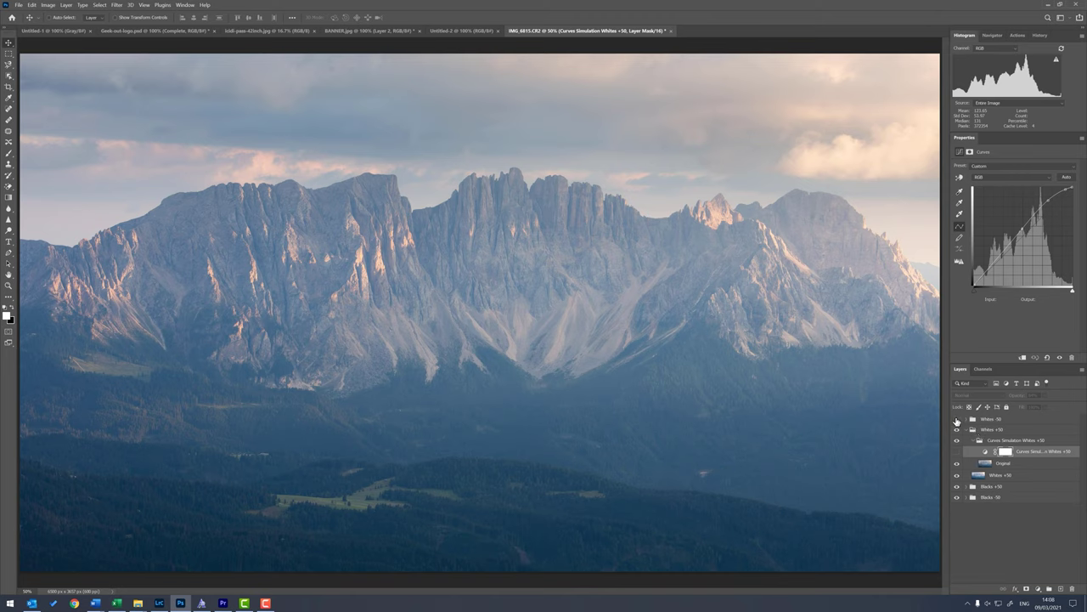
pyautogui.click(956, 419)
pyautogui.click(967, 420)
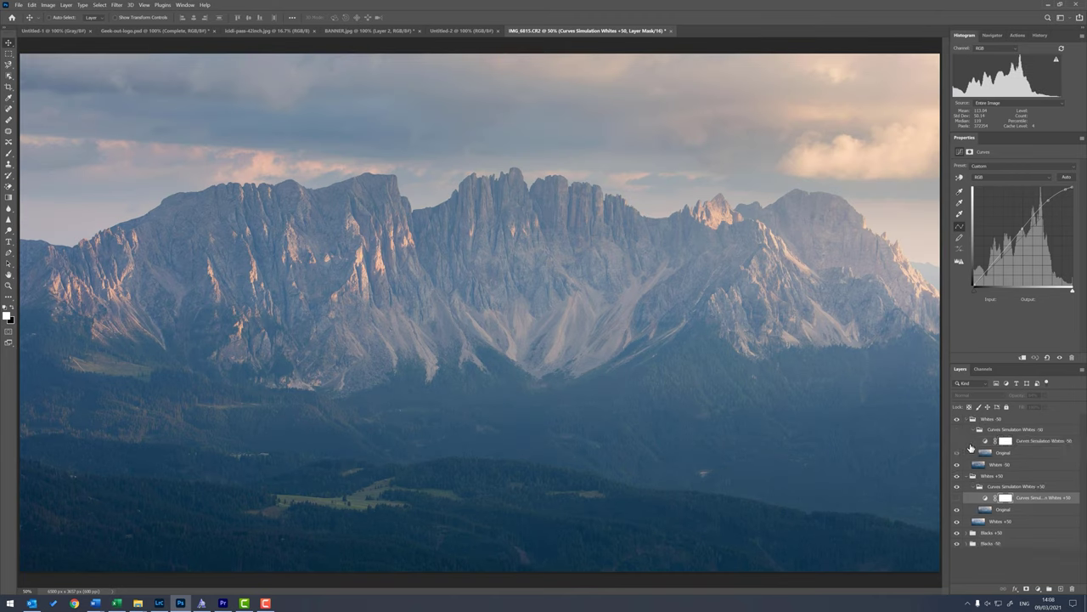
pyautogui.click(957, 453)
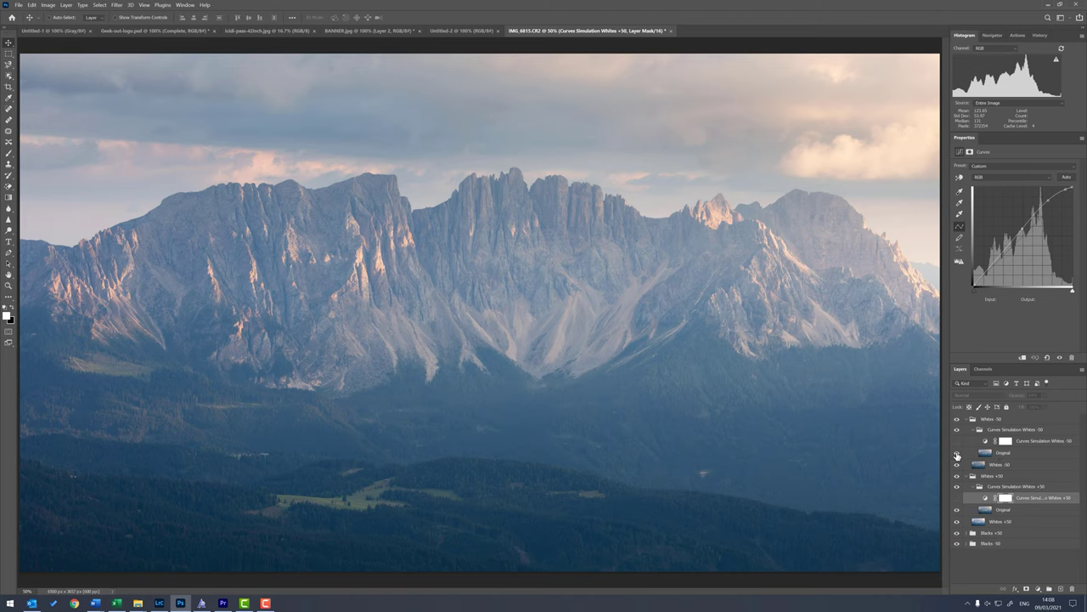
pyautogui.click(957, 456)
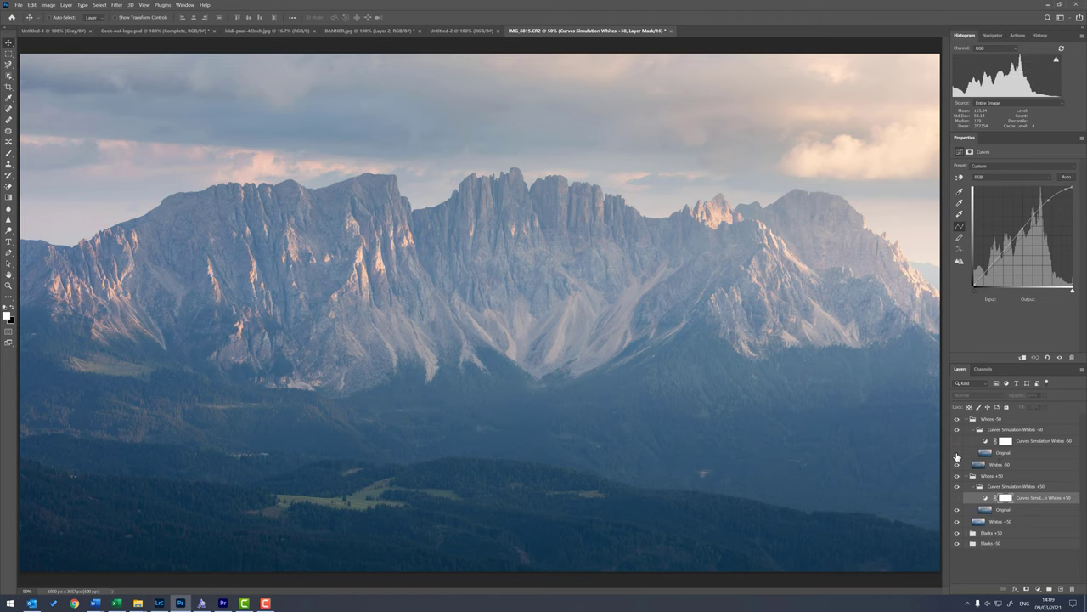
pyautogui.click(956, 454)
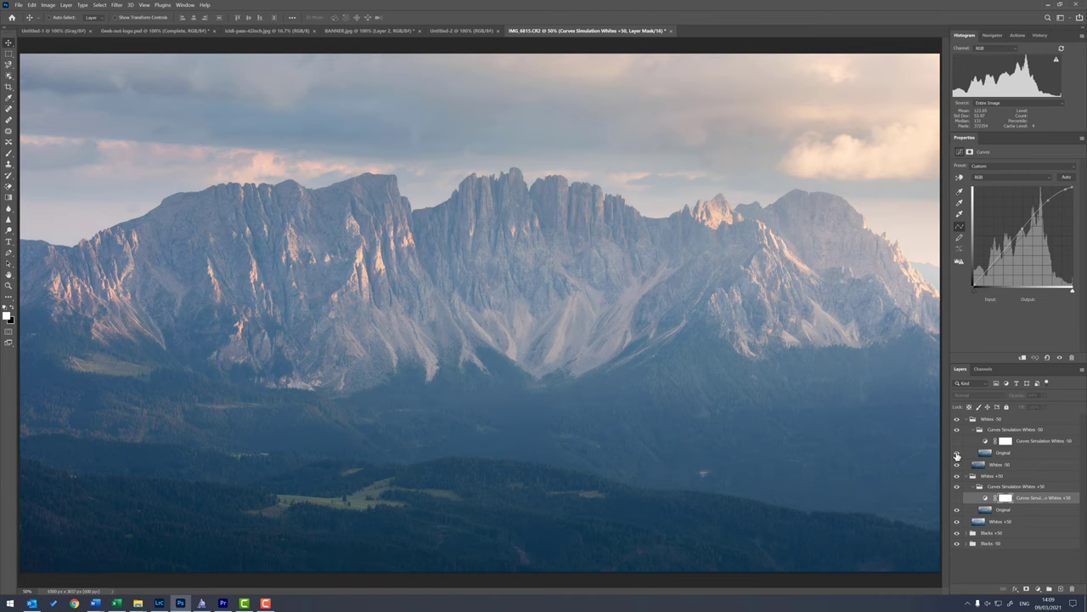
pyautogui.click(956, 444)
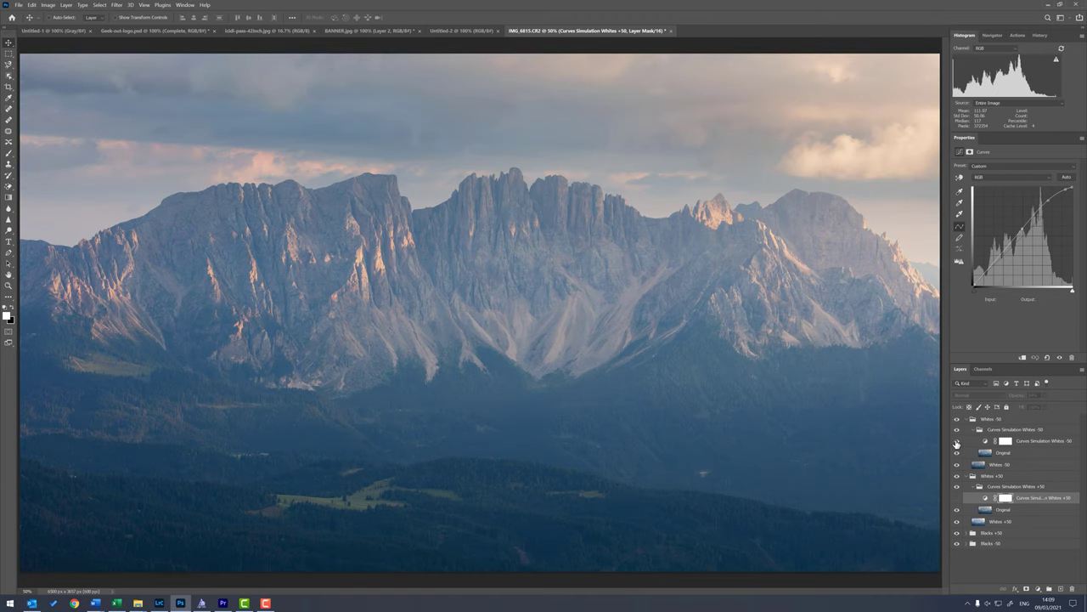
pyautogui.click(1000, 440)
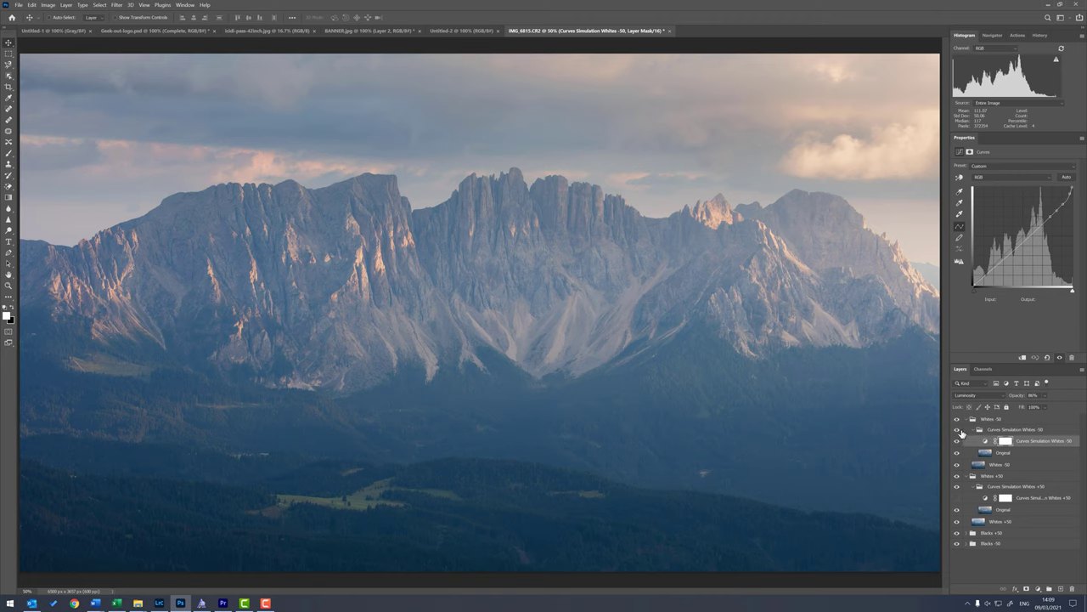
pyautogui.click(957, 431)
pyautogui.click(957, 431)
pyautogui.click(957, 430)
pyautogui.click(957, 431)
pyautogui.click(957, 431)
pyautogui.click(956, 430)
pyautogui.click(957, 430)
pyautogui.click(957, 431)
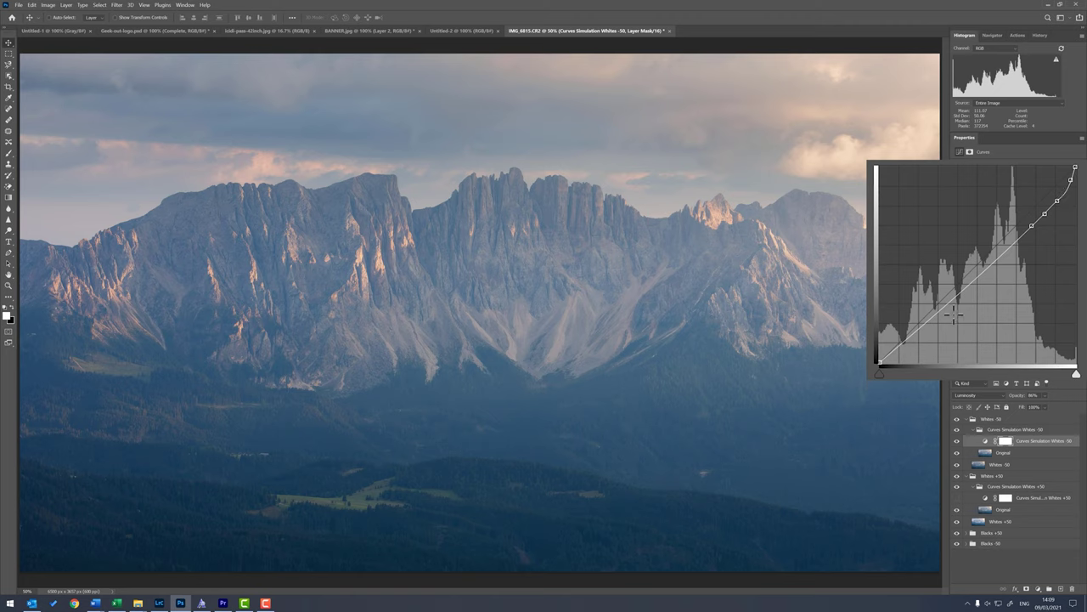
pyautogui.click(957, 441)
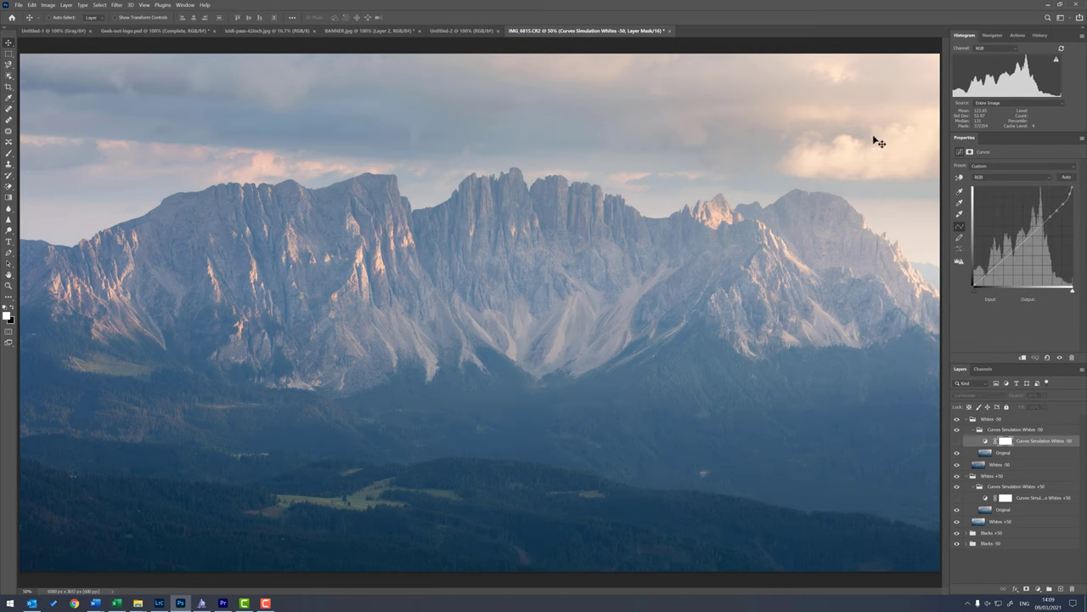
pyautogui.click(958, 441)
pyautogui.click(958, 441)
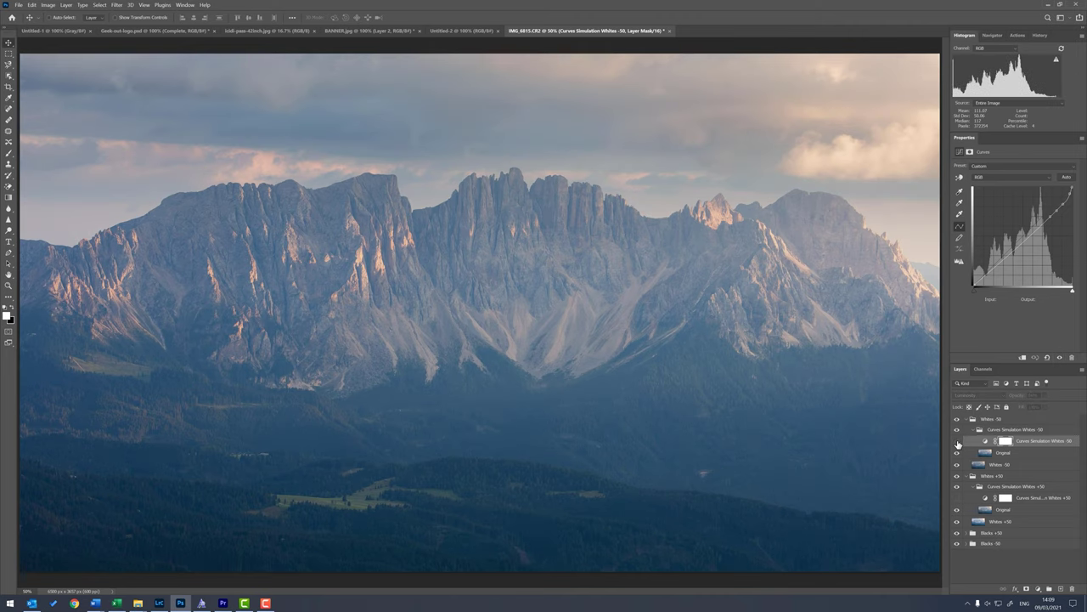
pyautogui.click(957, 441)
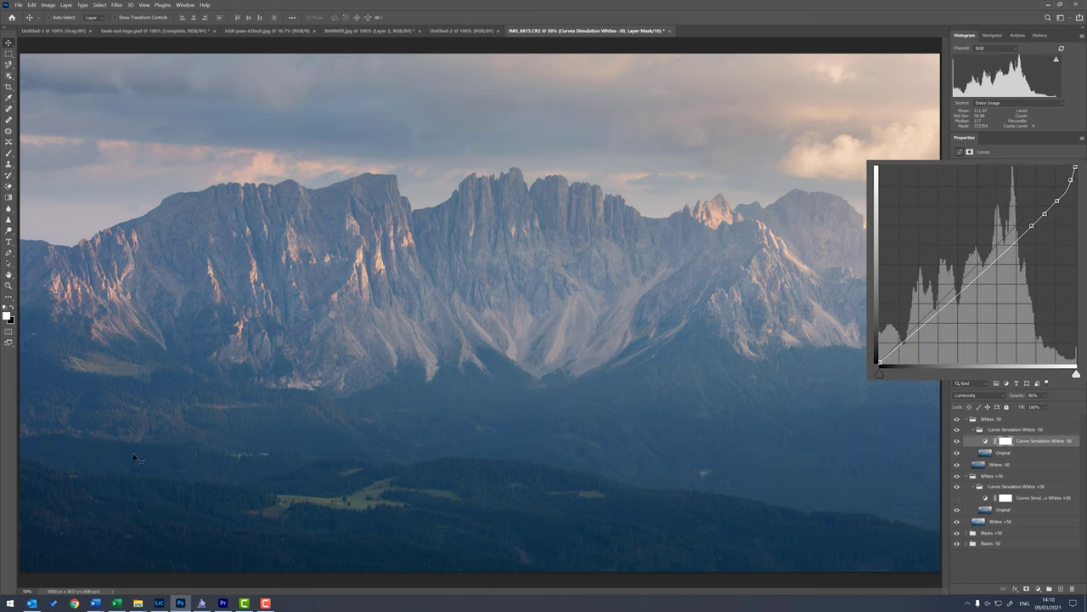
# Return to Lightroom Classic and drag Copy 5's Whites slider up to about +63
pyautogui.click(159, 604)
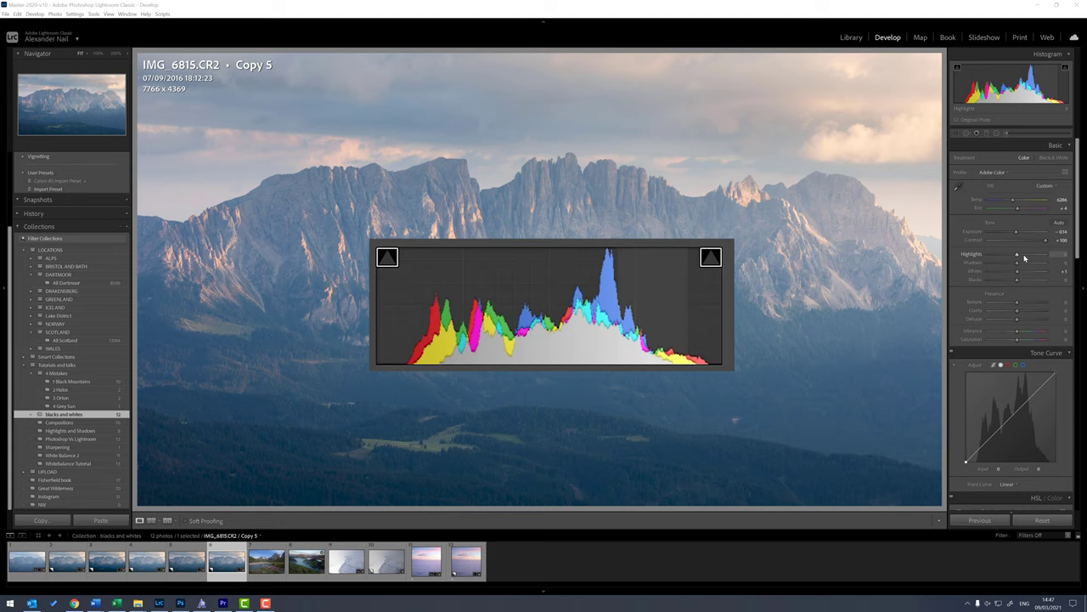
pyautogui.moveTo(1021, 274); pyautogui.dragTo(1042, 272)
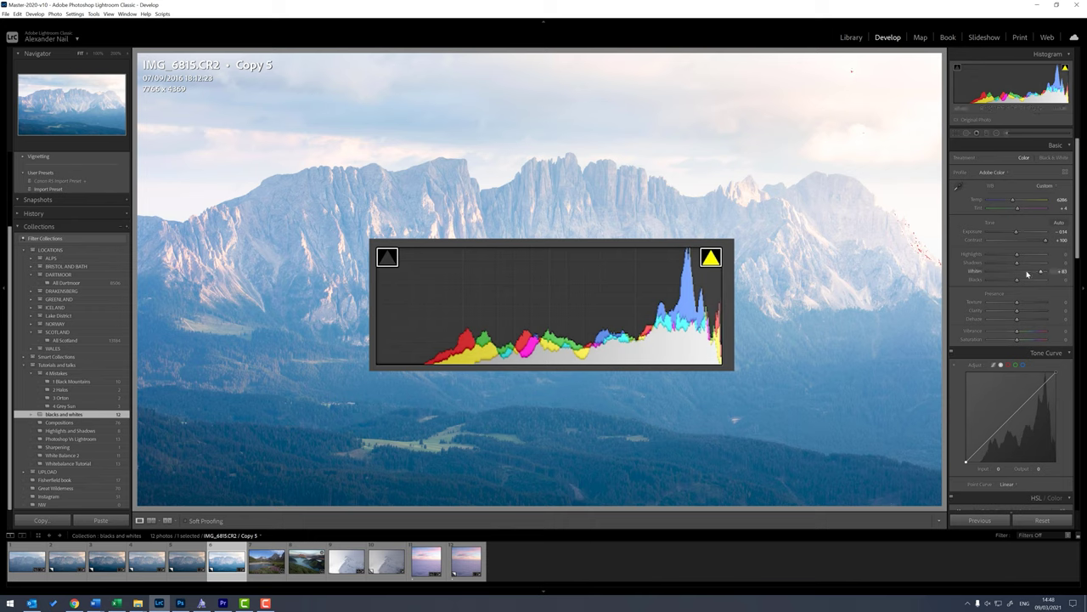
# Reset Whites to 0, try a lowered tone curve white endpoint, then reset the curve to Linear
pyautogui.doubleClick(981, 271)
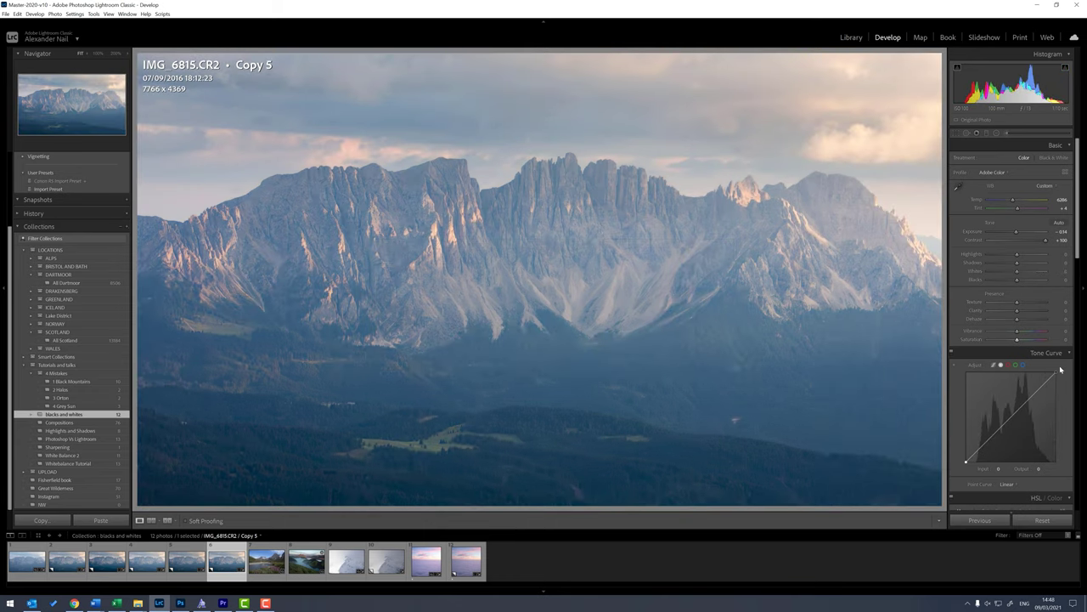
pyautogui.moveTo(1055, 372); pyautogui.dragTo(1052, 367)
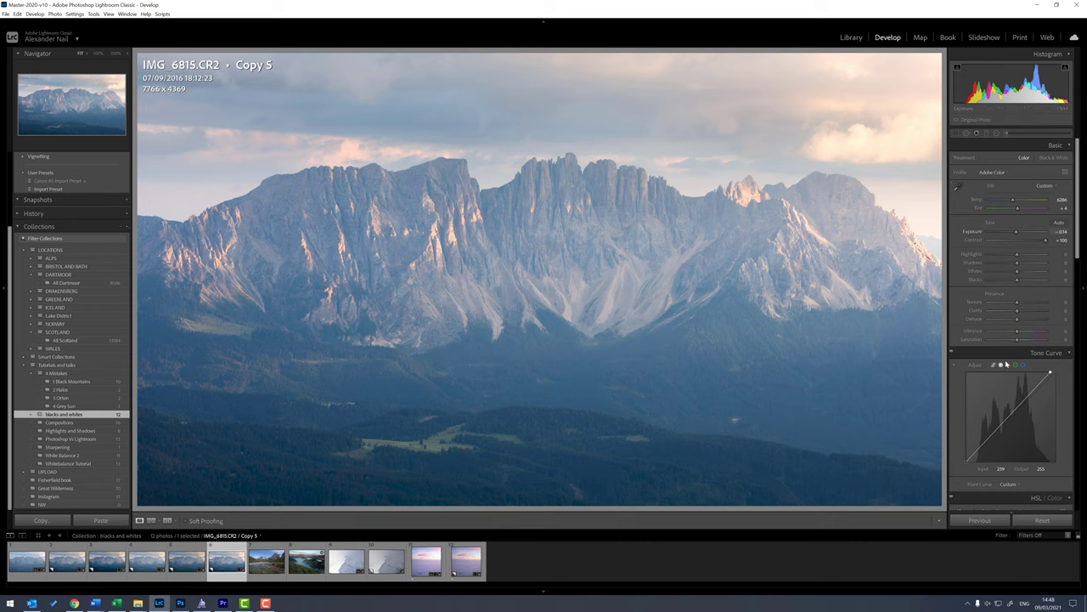
pyautogui.moveTo(1050, 372); pyautogui.dragTo(1053, 371)
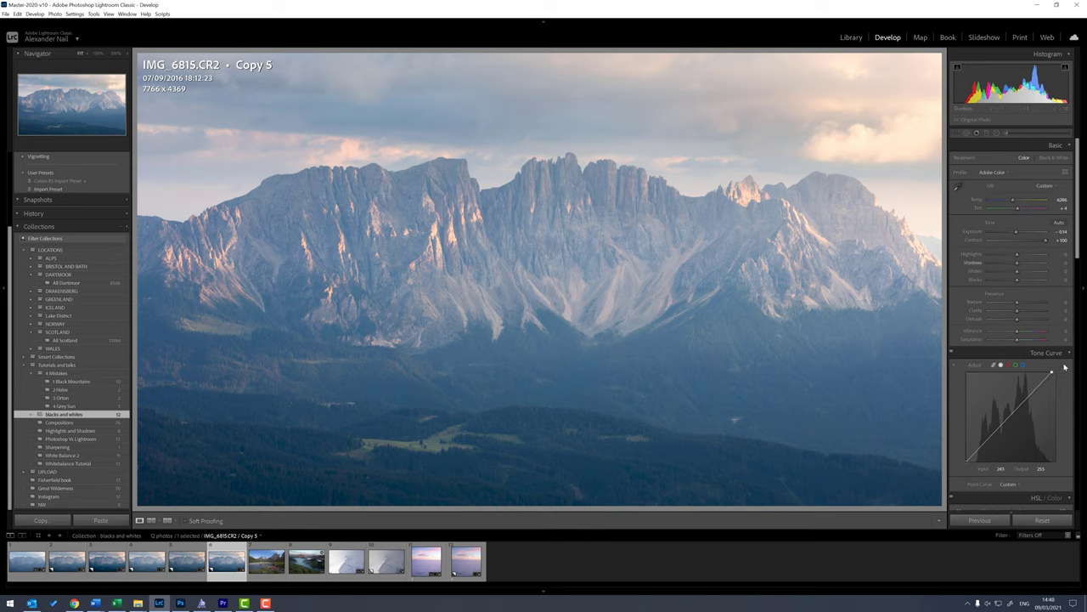
pyautogui.doubleClick(1051, 373)
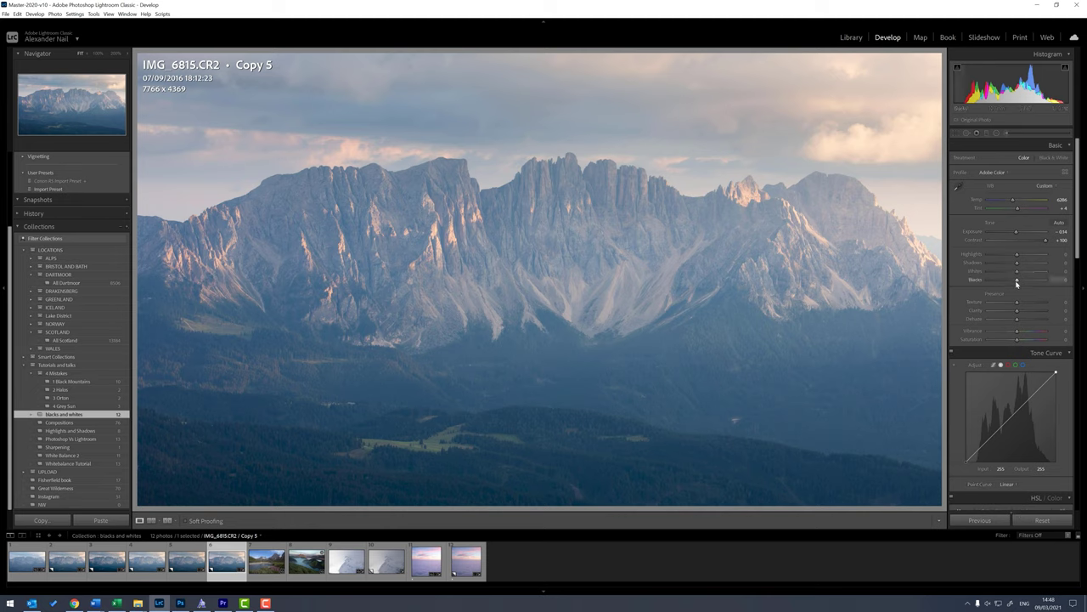
# Try Blacks at -100, reset it to 0, then move the curve's black endpoint to Input 24
pyautogui.moveTo(1019, 283); pyautogui.dragTo(1001, 282)
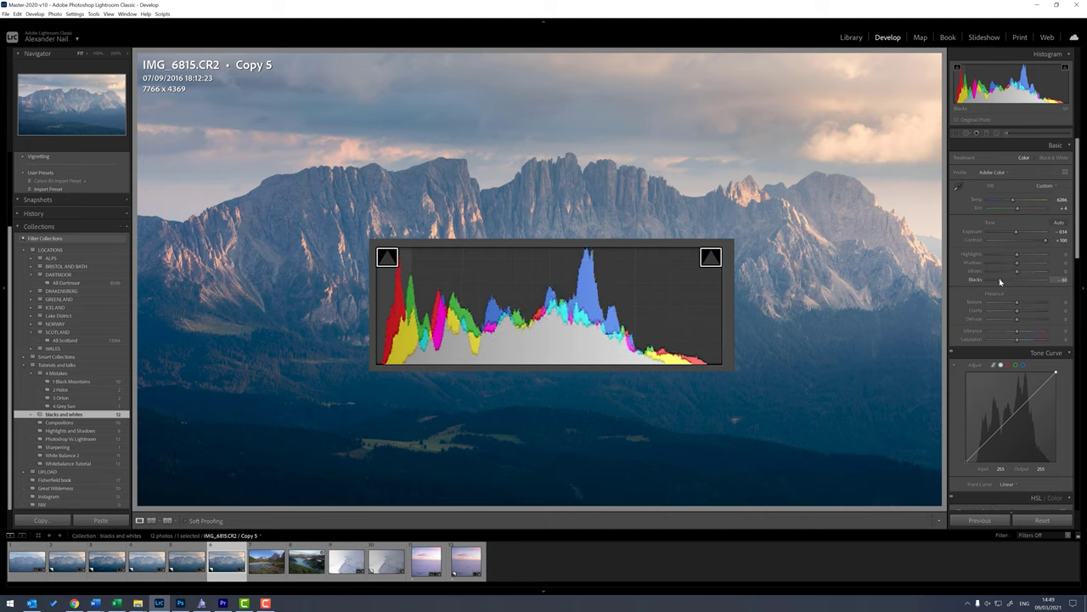
pyautogui.moveTo(1001, 281); pyautogui.dragTo(988, 279)
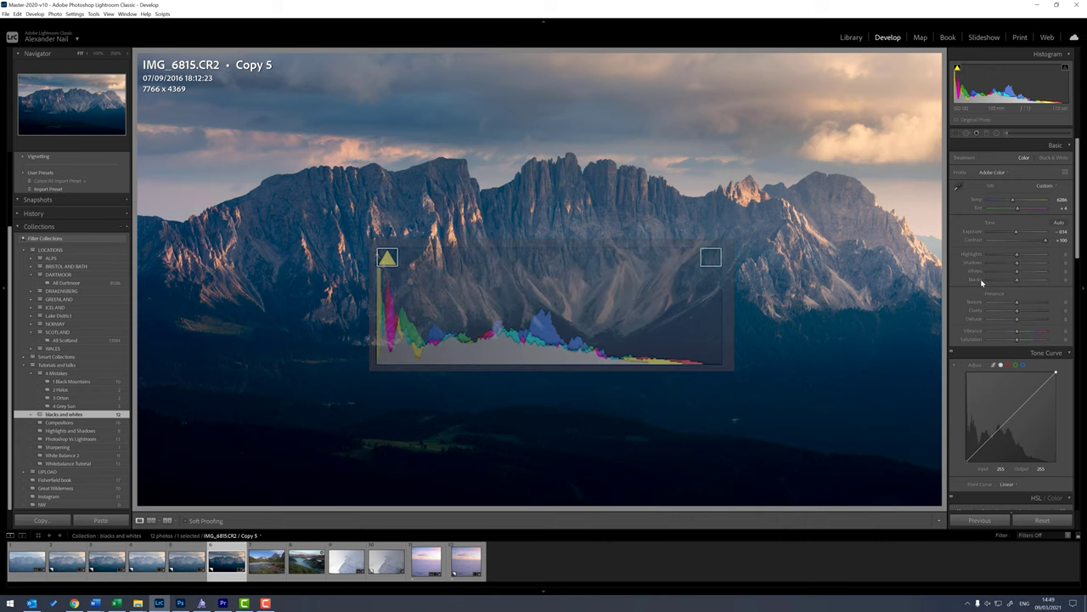
pyautogui.doubleClick(1013, 281)
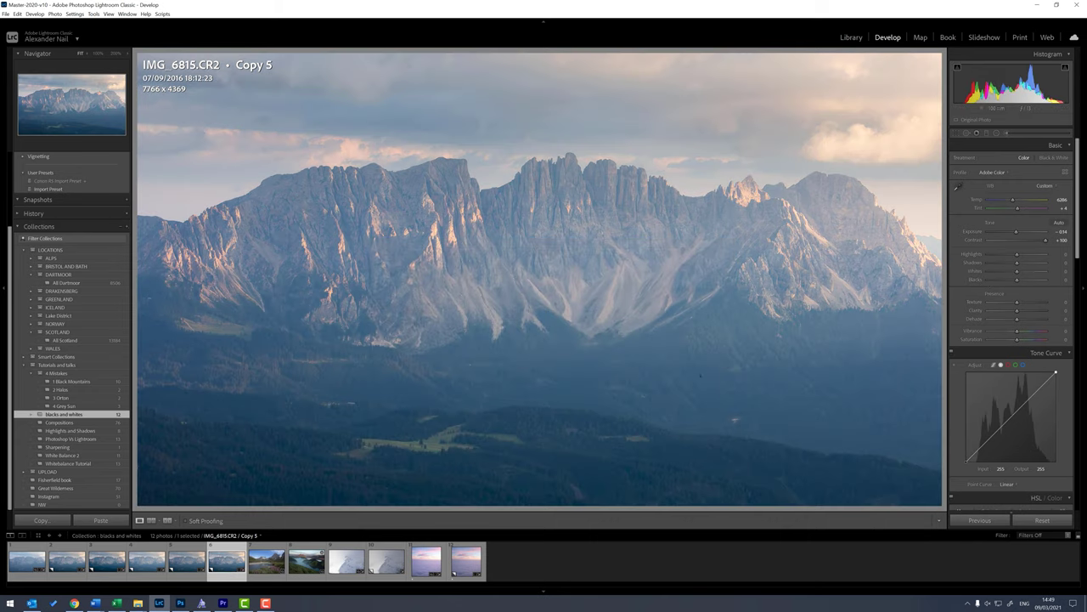
pyautogui.moveTo(965, 461); pyautogui.dragTo(975, 472)
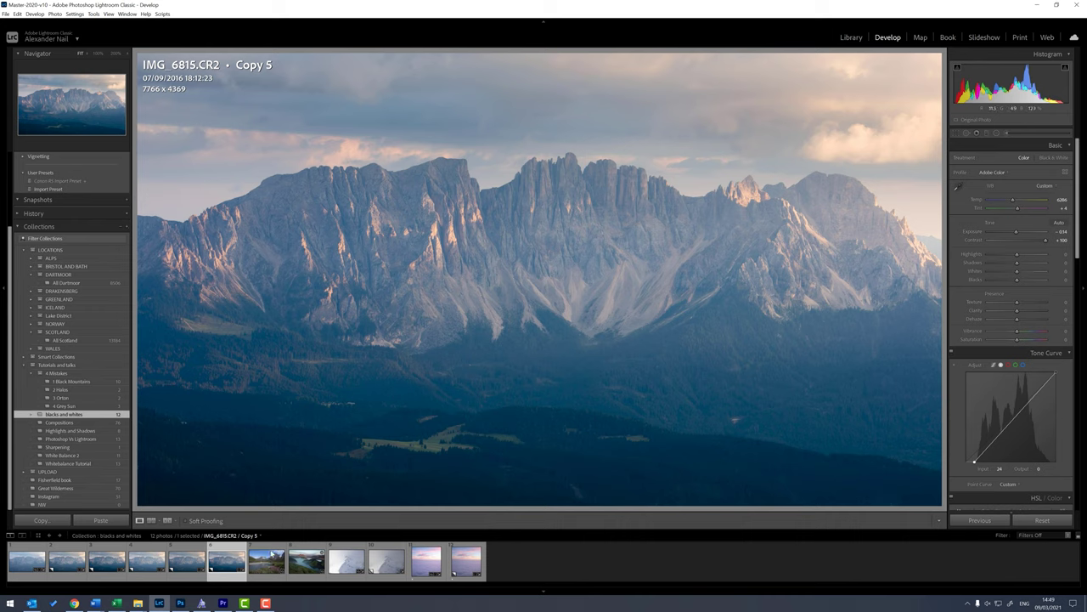
# Straighten IMG_9286.CR2 with a slight rotation crop, from 5472 x 3648 to 5229 x 3486
pyautogui.click(266, 558)
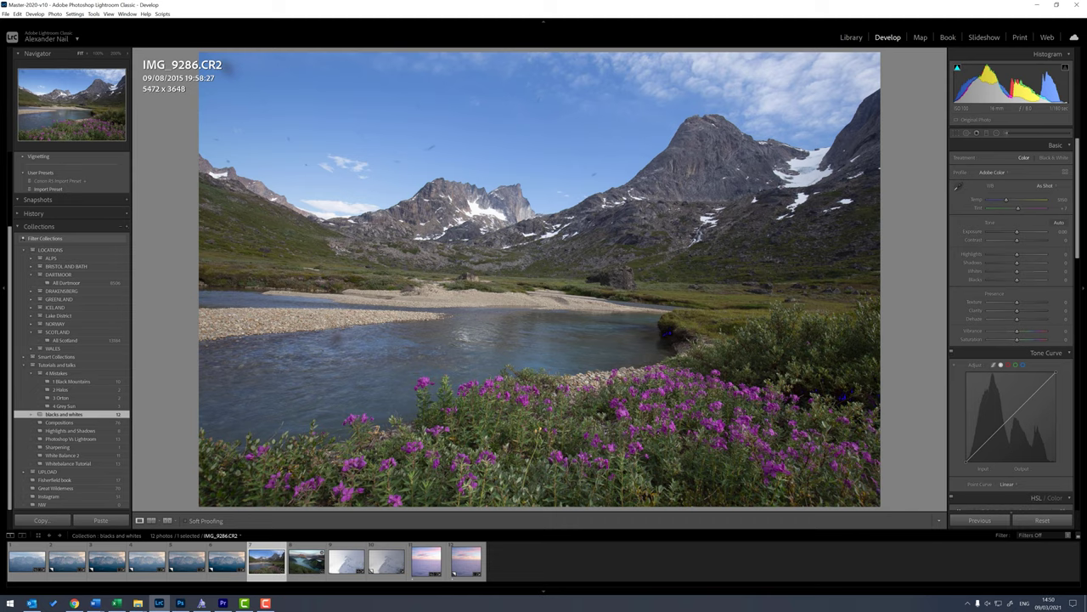
pyautogui.press('r')
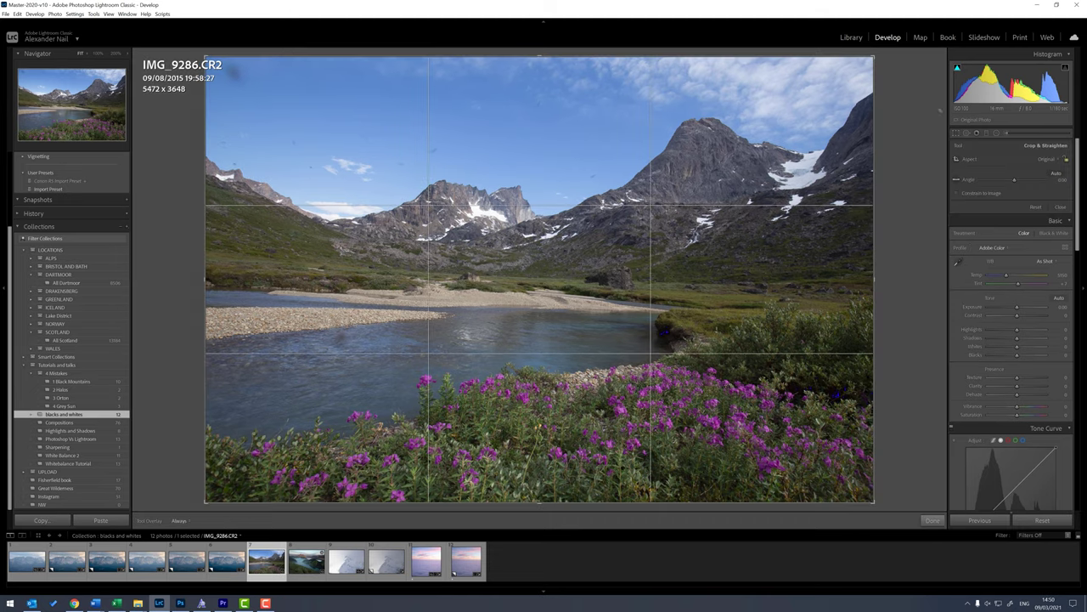
pyautogui.moveTo(902, 66); pyautogui.dragTo(900, 56)
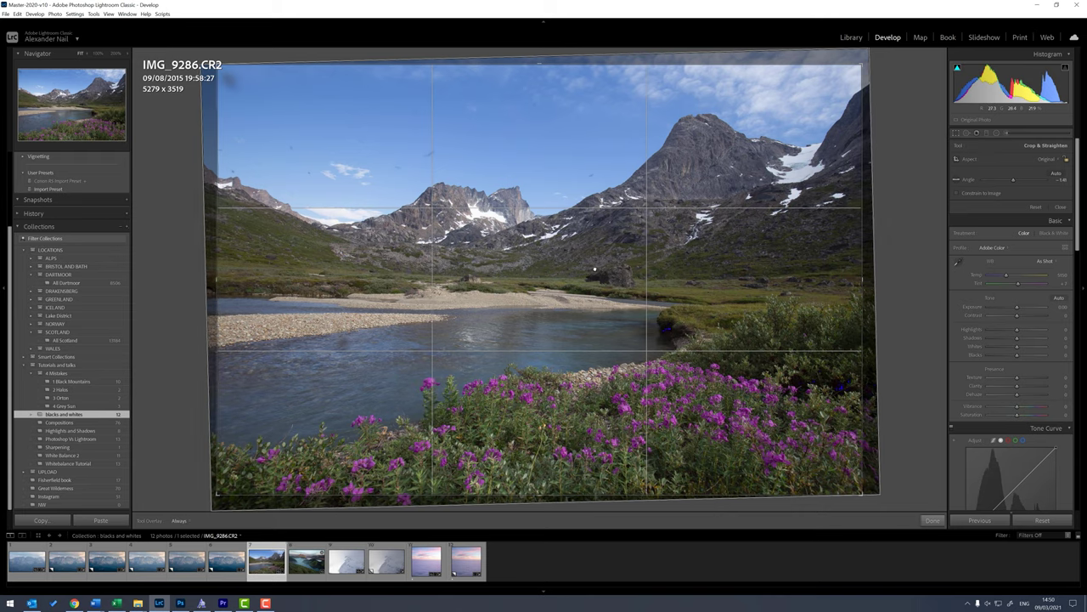
pyautogui.moveTo(929, 164); pyautogui.dragTo(921, 166)
pyautogui.press('Return')
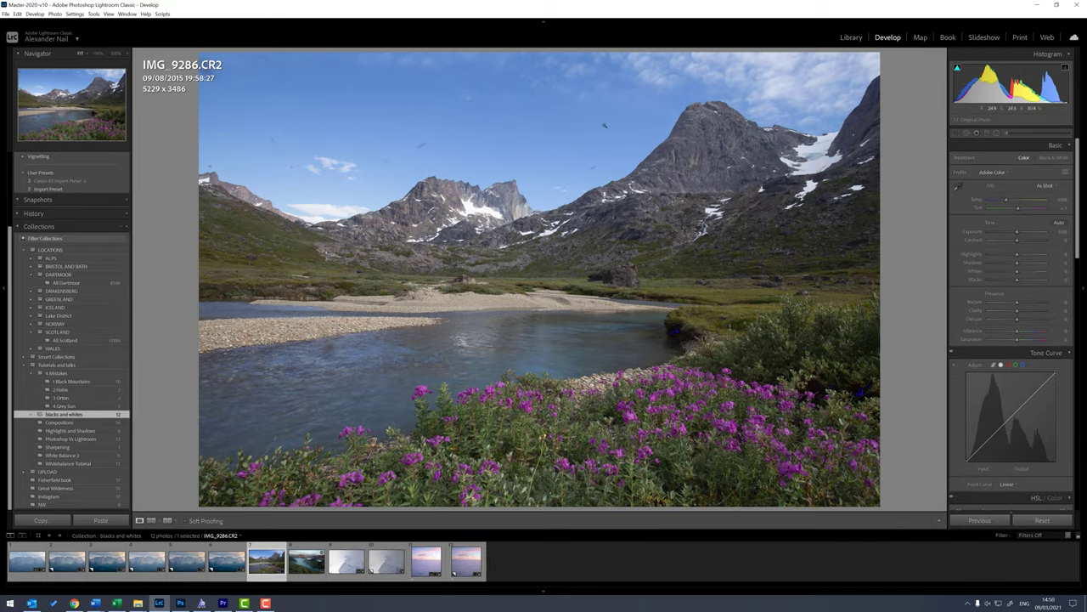
# Raise Contrast to +25, Exposure to +0.12, Shadows to +68 and Vibrance to +7
pyautogui.click(1029, 264)
pyautogui.click(1025, 242)
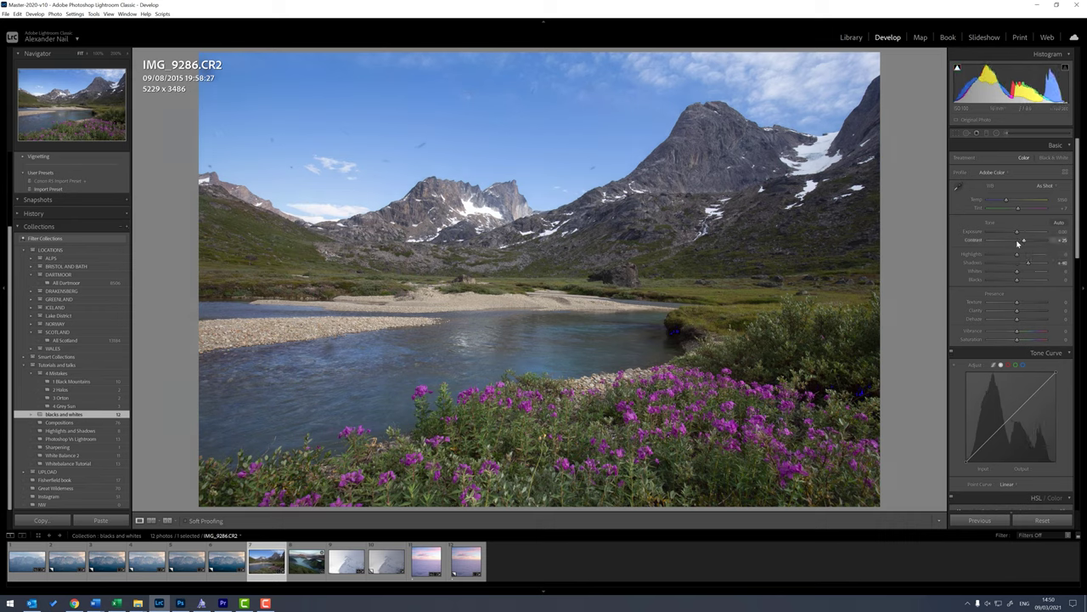
pyautogui.click(1018, 234)
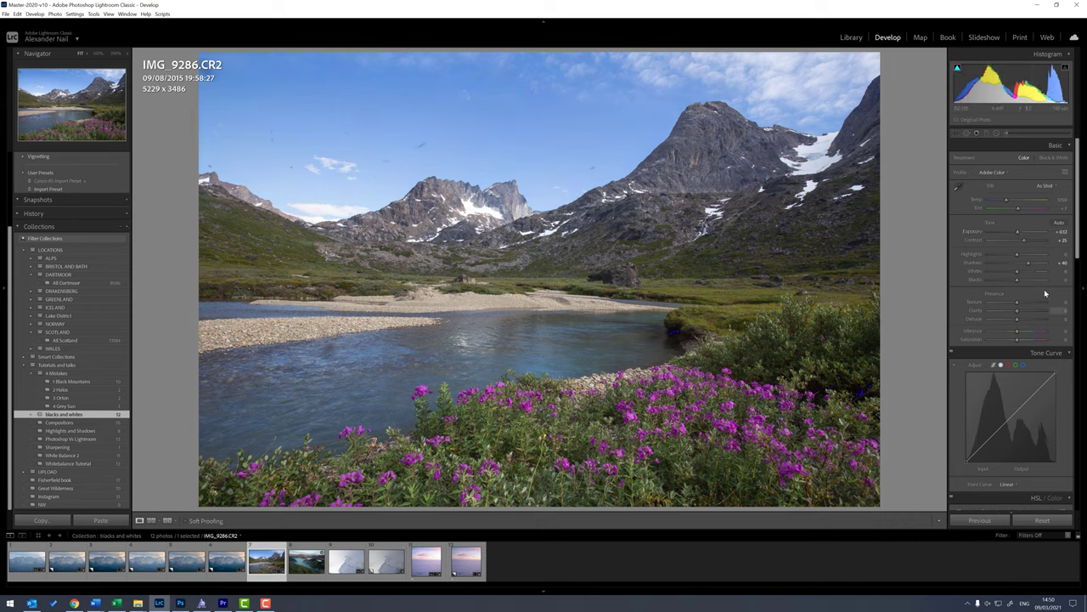
pyautogui.click(1034, 264)
pyautogui.moveTo(1035, 264); pyautogui.dragTo(1040, 263)
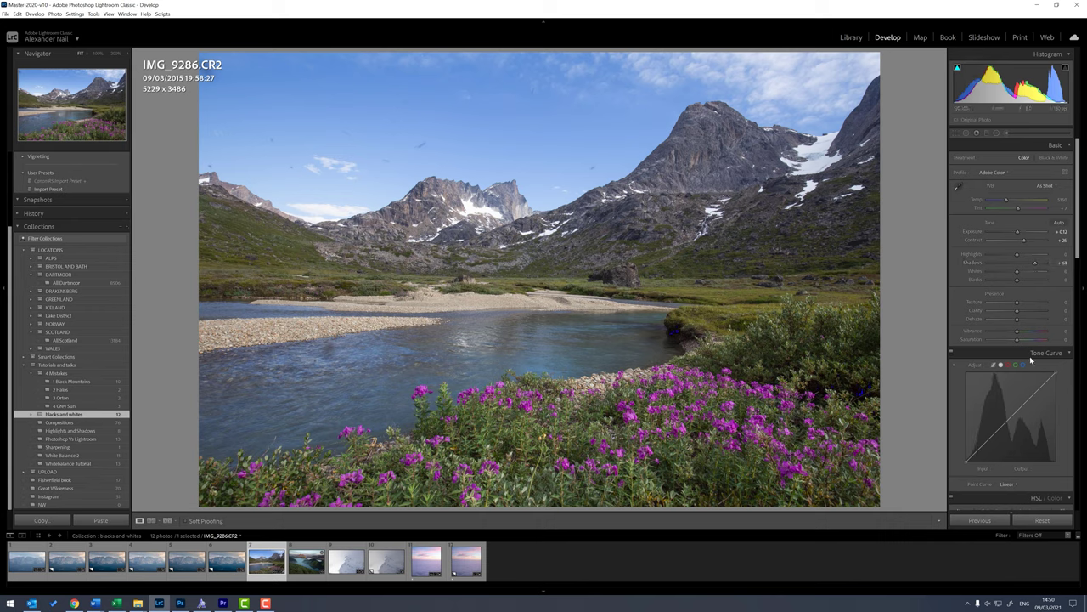
pyautogui.moveTo(1017, 330); pyautogui.dragTo(1019, 330)
# Raise Whites to about +28, then bring up the misty lake photo IMG_9114 for a graduated filter
pyautogui.scroll(-2, 1020, 265)
pyautogui.scroll(2, 1019, 272)
pyautogui.moveTo(1020, 272); pyautogui.dragTo(1024, 270)
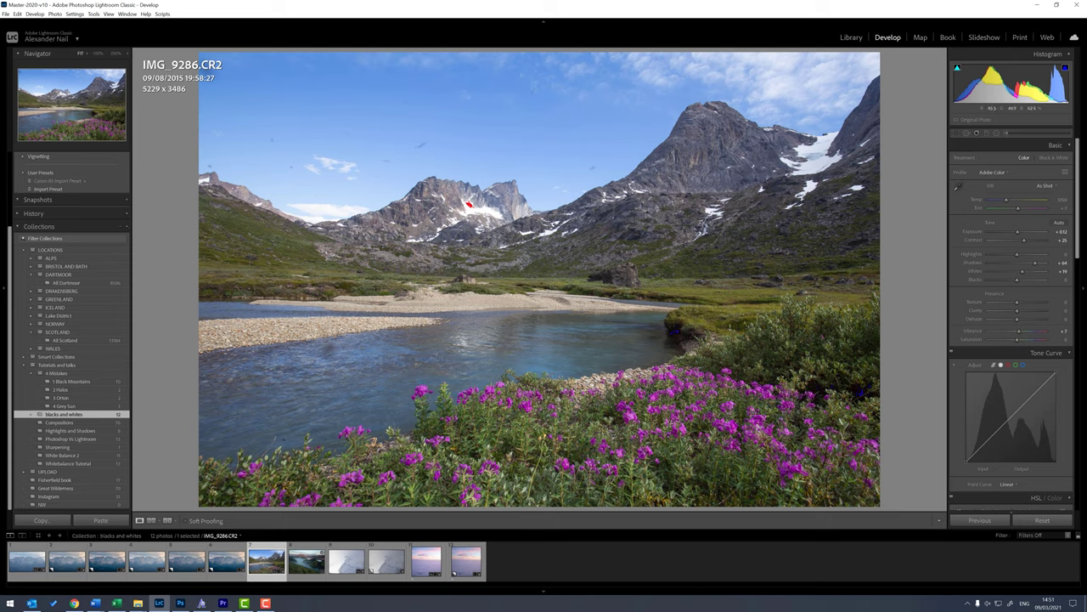
pyautogui.click(305, 562)
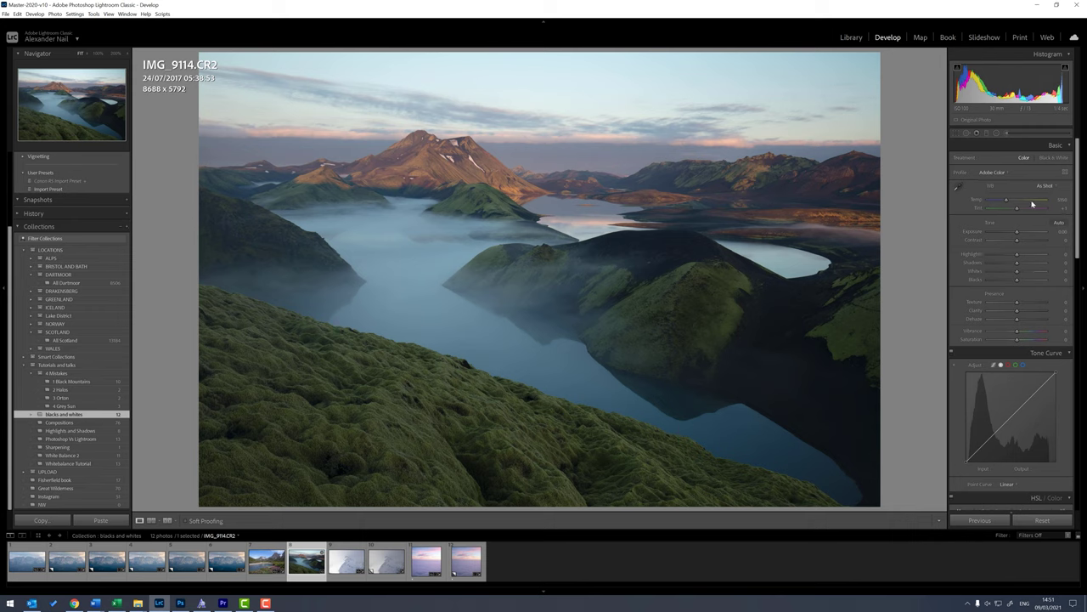
pyautogui.click(986, 133)
# Add a graduated filter over the lake photo's lower part with Exposure 0.36
pyautogui.moveTo(481, 215); pyautogui.dragTo(482, 134)
pyautogui.click(1020, 194)
pyautogui.moveTo(1019, 195); pyautogui.dragTo(1017, 195)
pyautogui.click(987, 137)
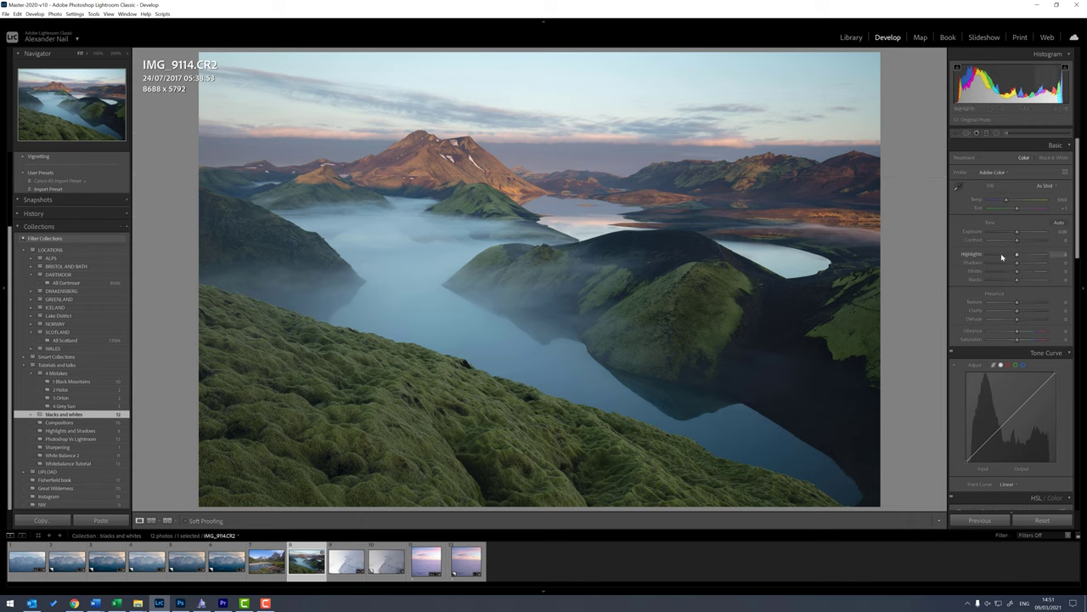
# Lower Highlights, raise Contrast to +38 and push Whites to about +66
pyautogui.click(1004, 255)
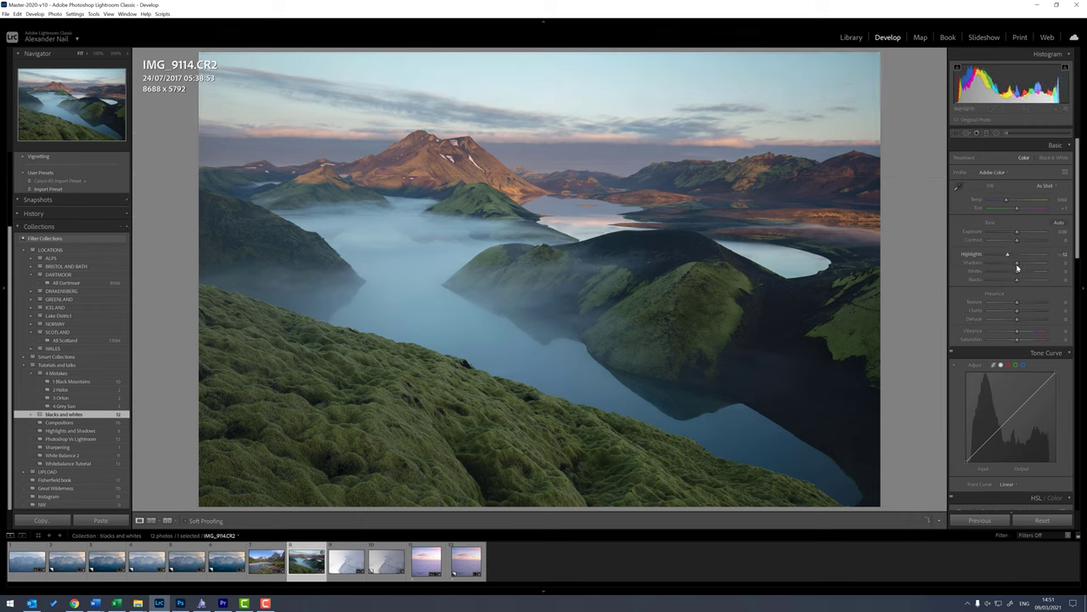
pyautogui.moveTo(1018, 240)
pyautogui.mouseDown()
pyautogui.moveTo(1031, 264)
pyautogui.moveTo(1022, 234)
pyautogui.mouseUp()
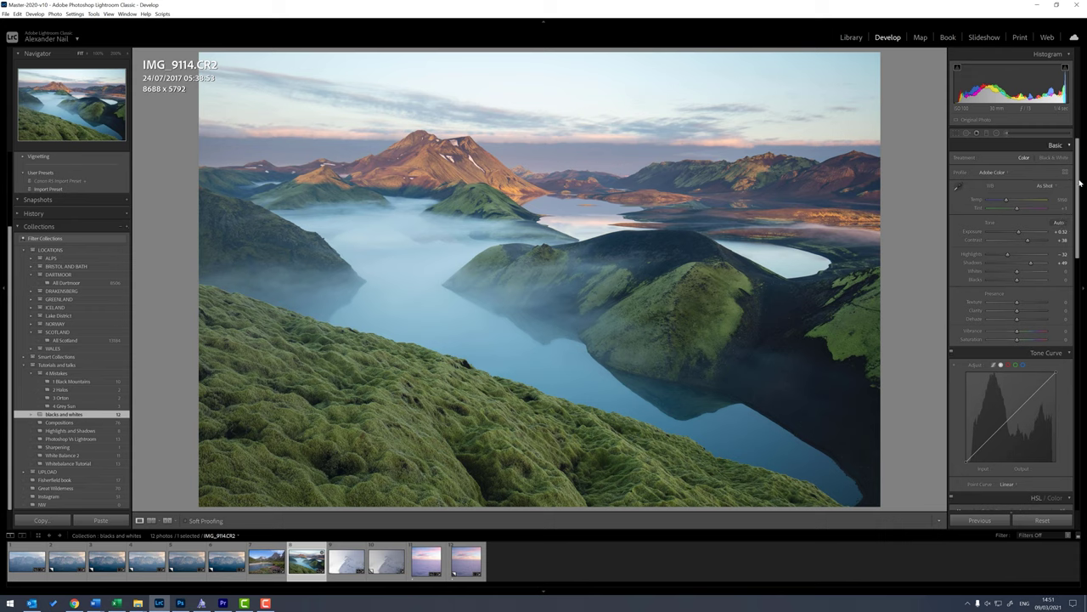
pyautogui.moveTo(1022, 275); pyautogui.dragTo(1031, 272)
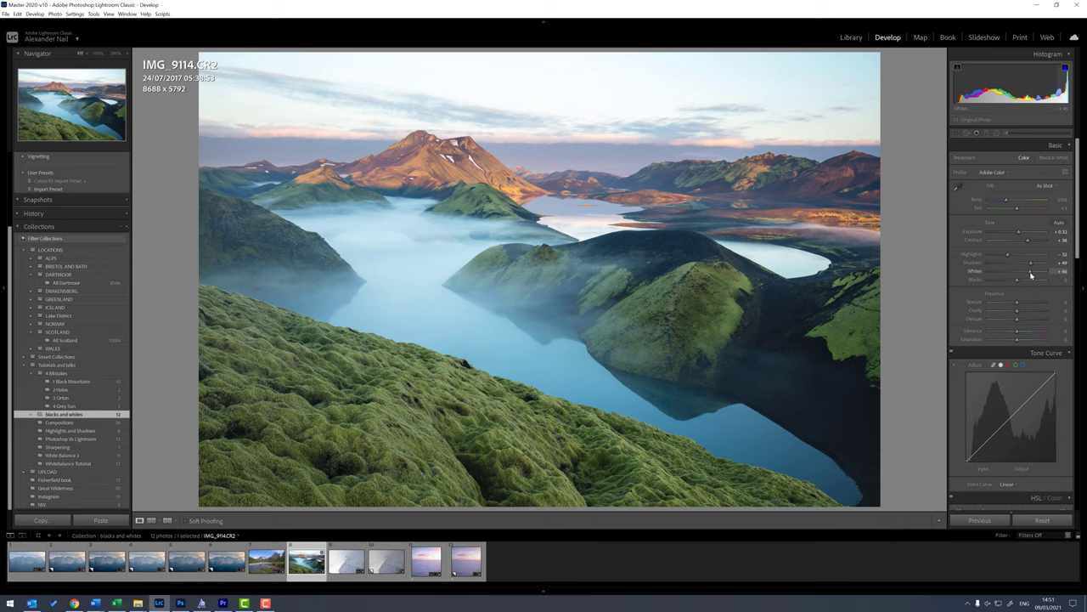
# Set Whites to +16 and deepen Blacks, then switch to the snowy ridge photo IMG_5591.CR3
pyautogui.moveTo(1031, 274); pyautogui.dragTo(1022, 274)
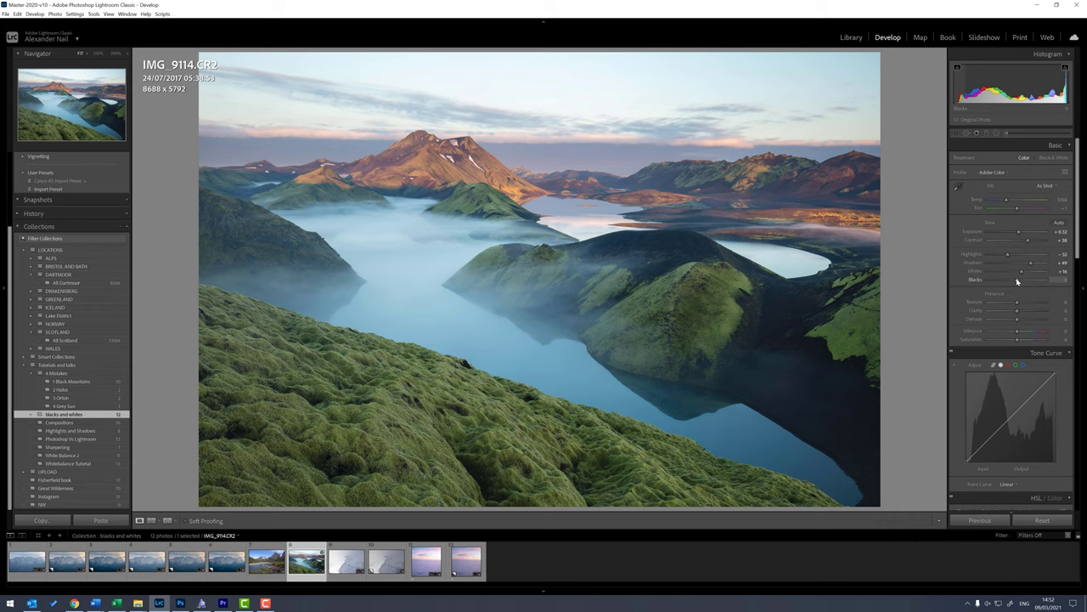
pyautogui.moveTo(1016, 281); pyautogui.dragTo(1007, 279)
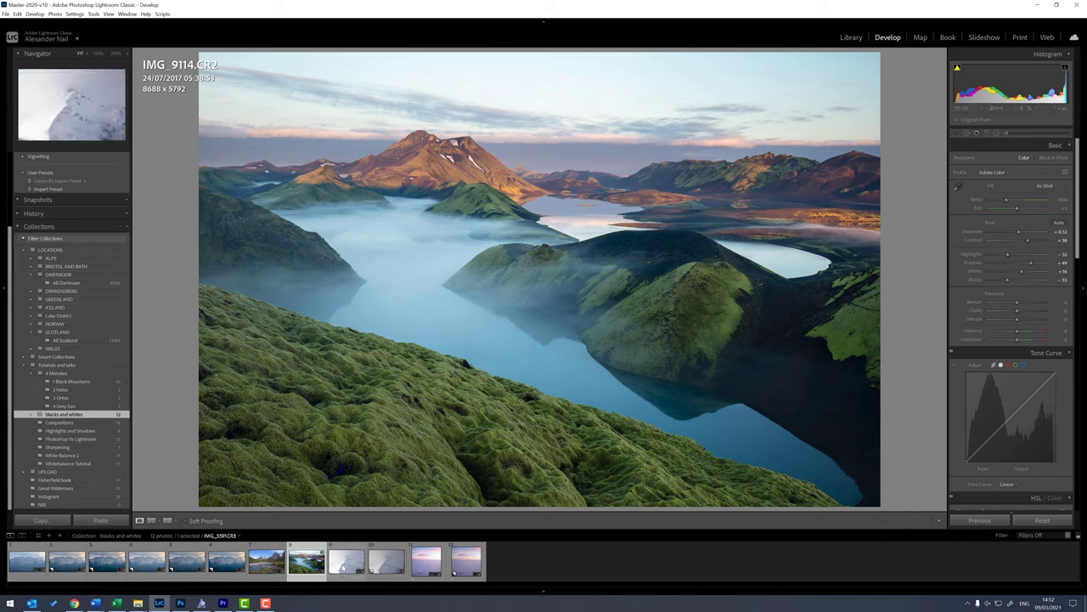
pyautogui.click(345, 565)
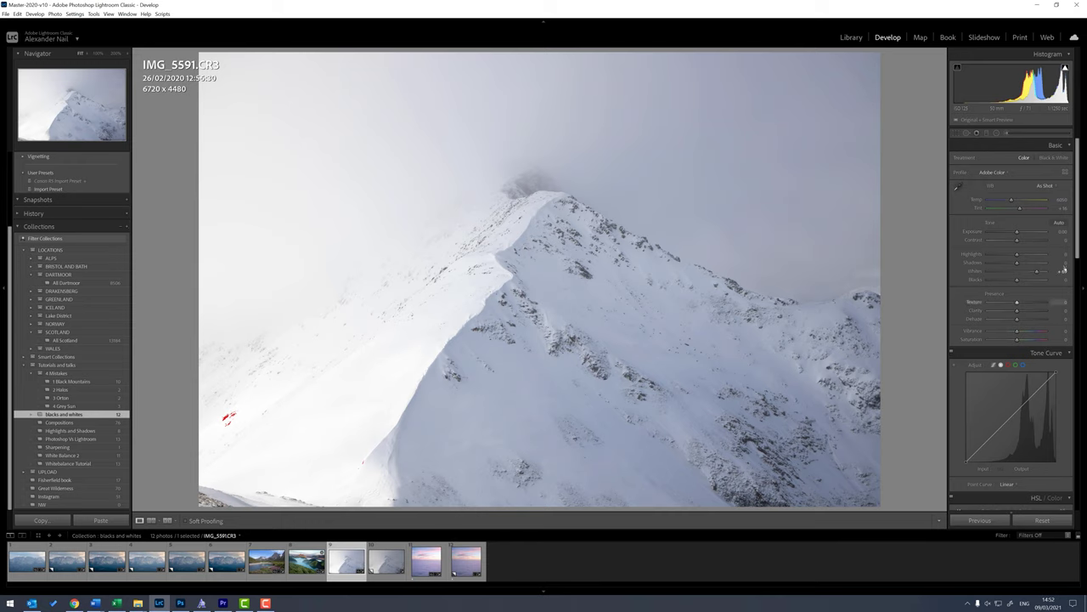
# Move Copy 1's tone curve white point to Input 221 and compare with the original
pyautogui.moveTo(1038, 272); pyautogui.dragTo(1037, 273)
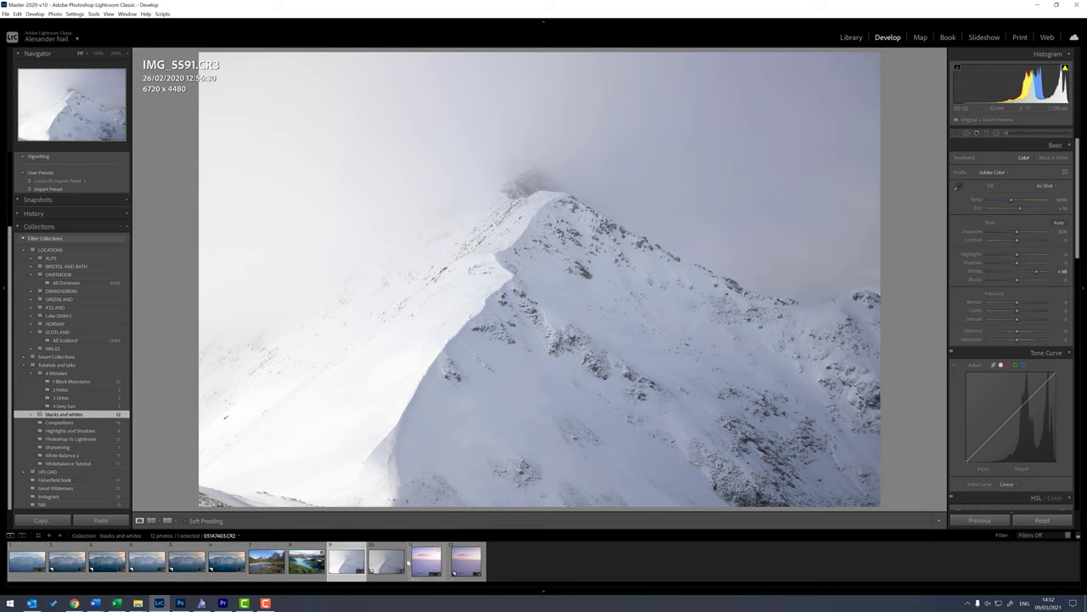
pyautogui.click(387, 563)
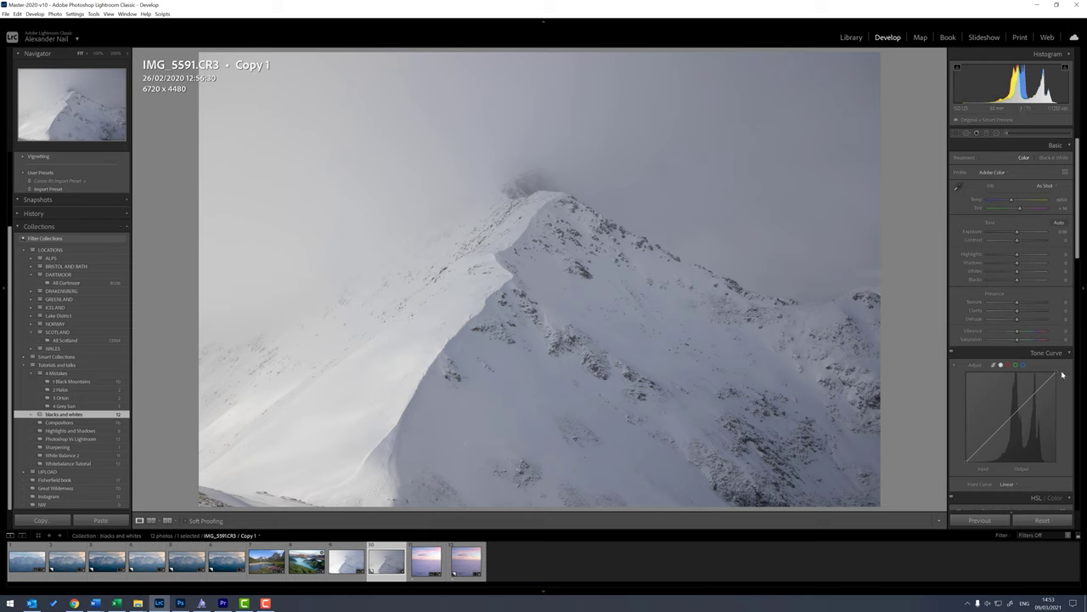
pyautogui.moveTo(1056, 373); pyautogui.dragTo(1047, 355)
pyautogui.press('j')
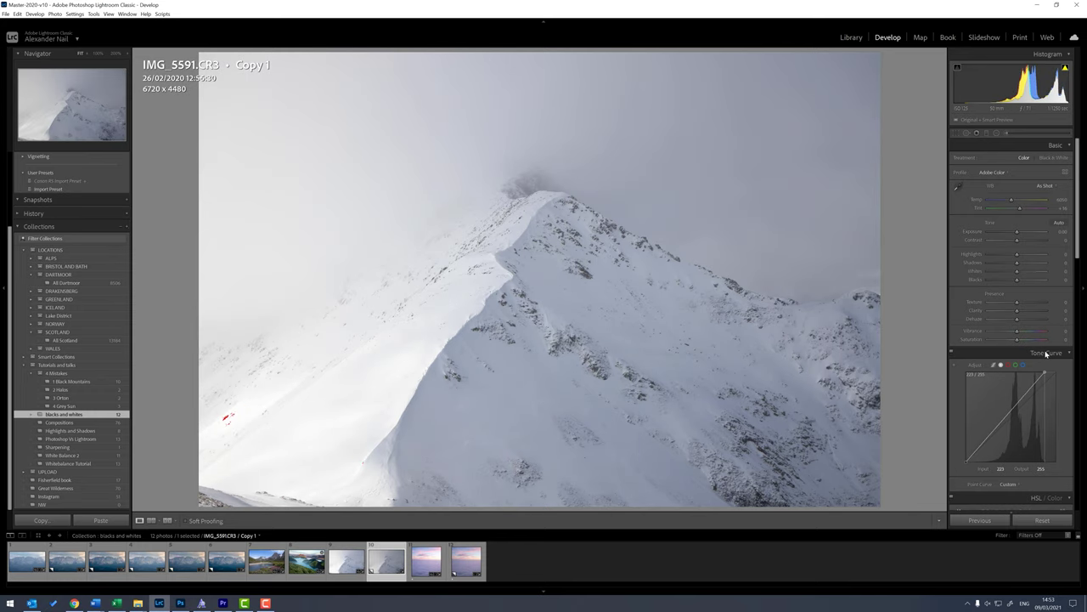
pyautogui.click(353, 564)
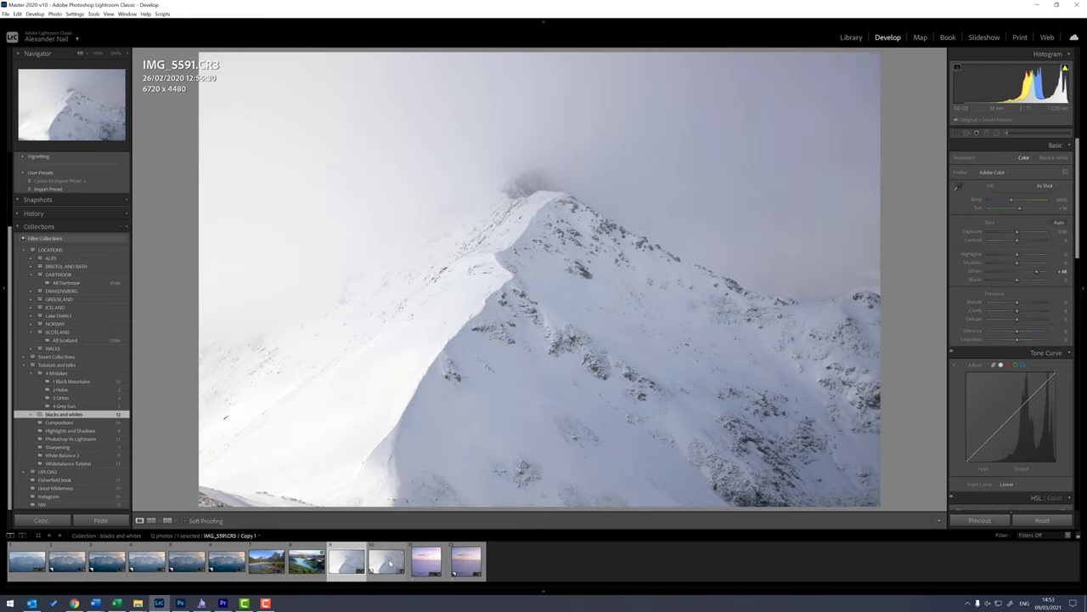
# Toggle between IMG_5591 and its Copy 1, then open Copy 1 of 051A7403.CR2
pyautogui.click(390, 563)
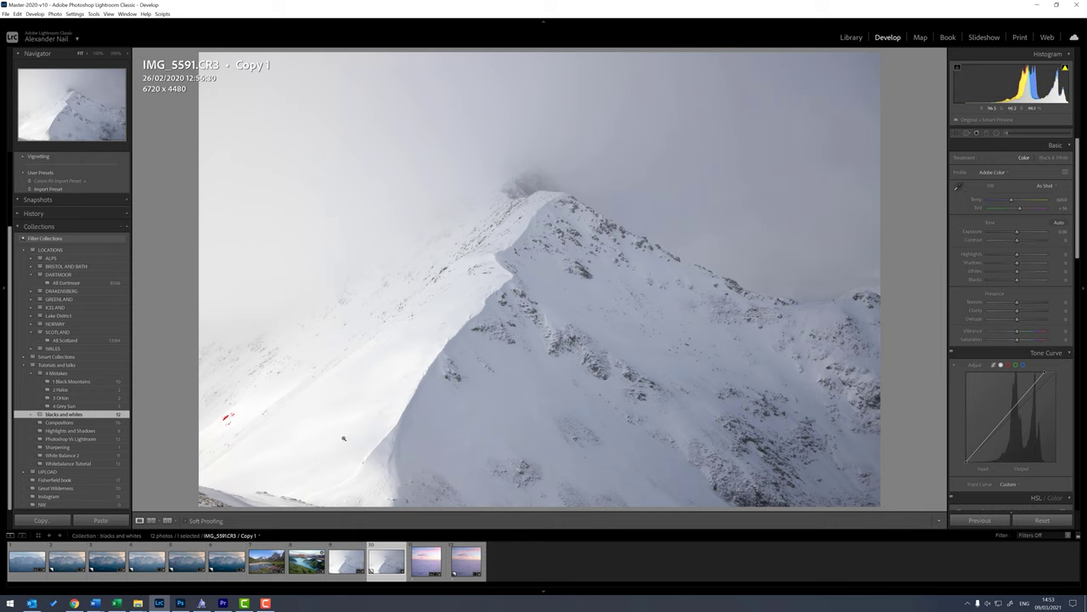
pyautogui.click(346, 561)
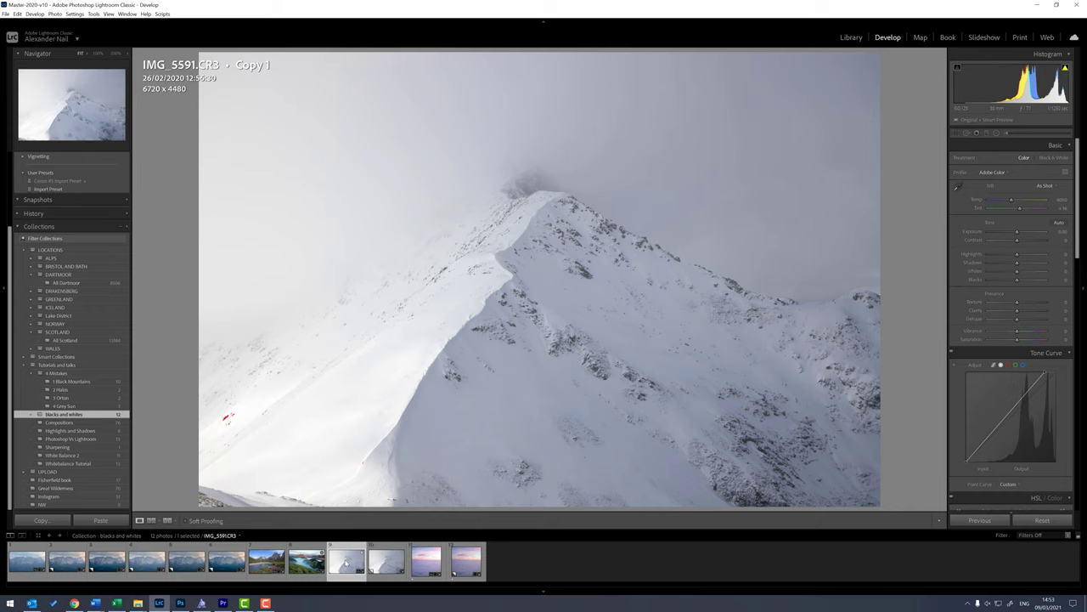
pyautogui.click(384, 563)
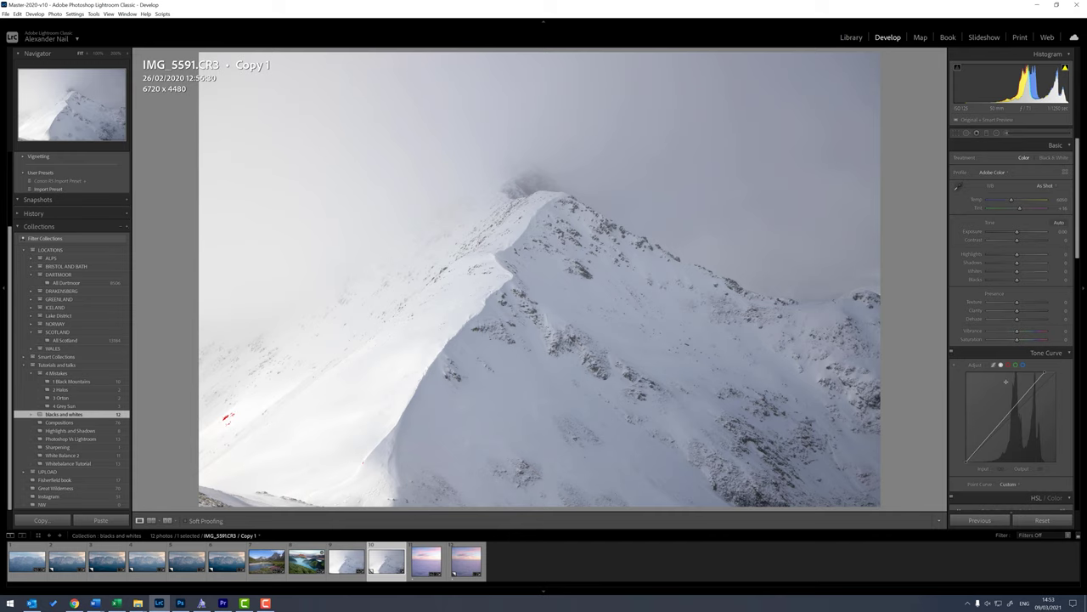
pyautogui.click(429, 558)
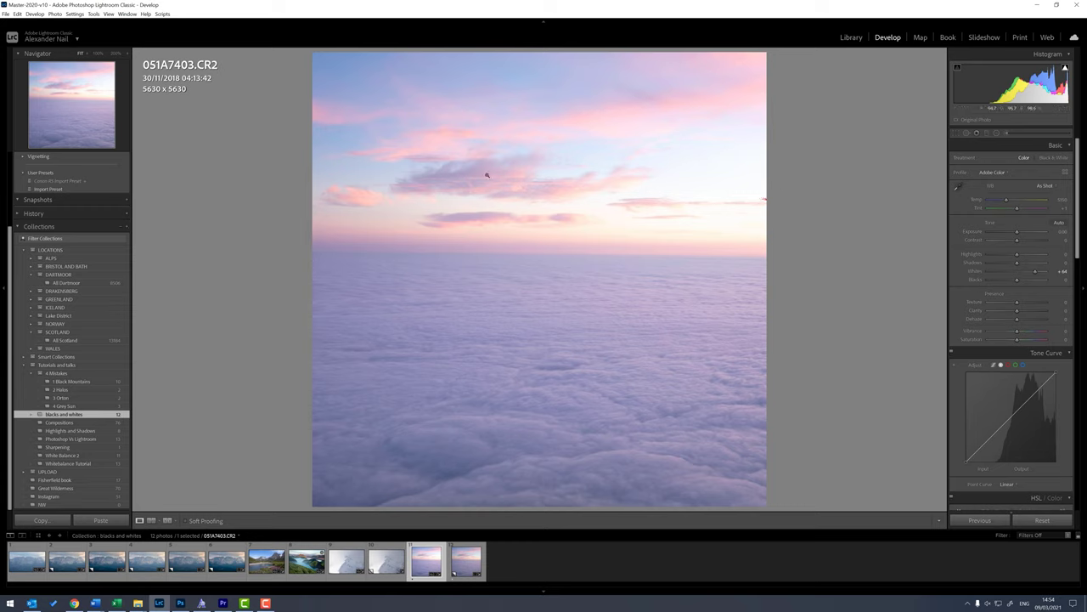
pyautogui.click(469, 559)
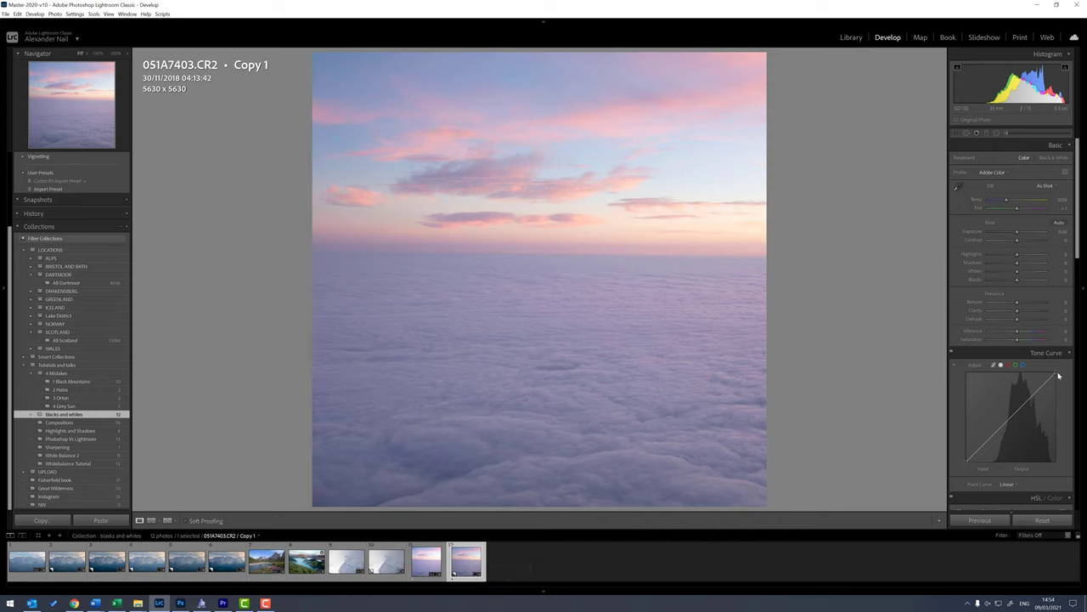
# Try the curve's white point at Input 245, compare with the original, then return it to Input 254
pyautogui.moveTo(1056, 372); pyautogui.dragTo(1053, 370)
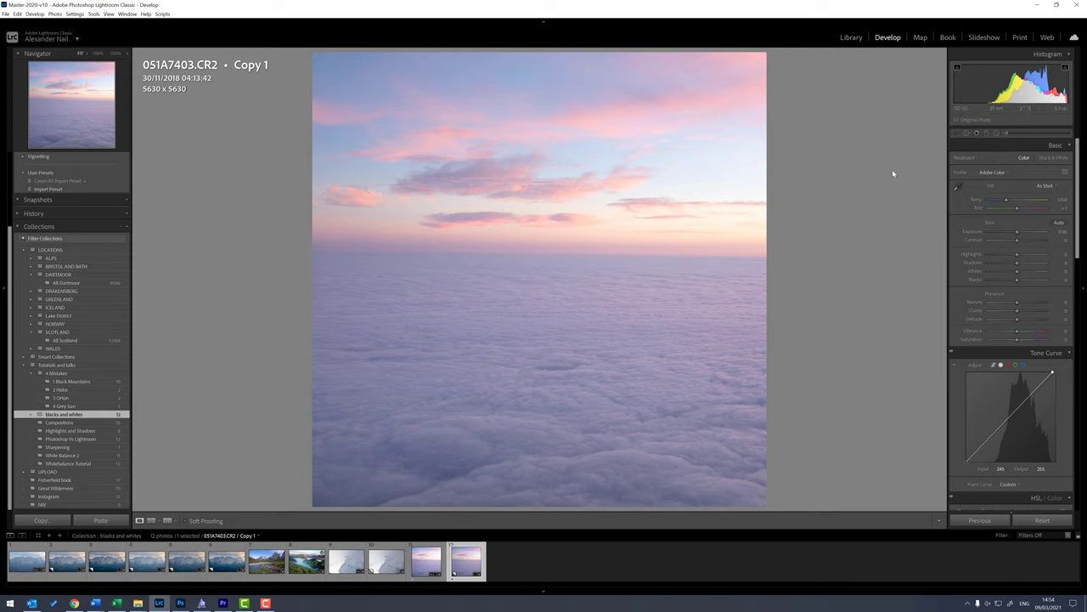
pyautogui.click(432, 558)
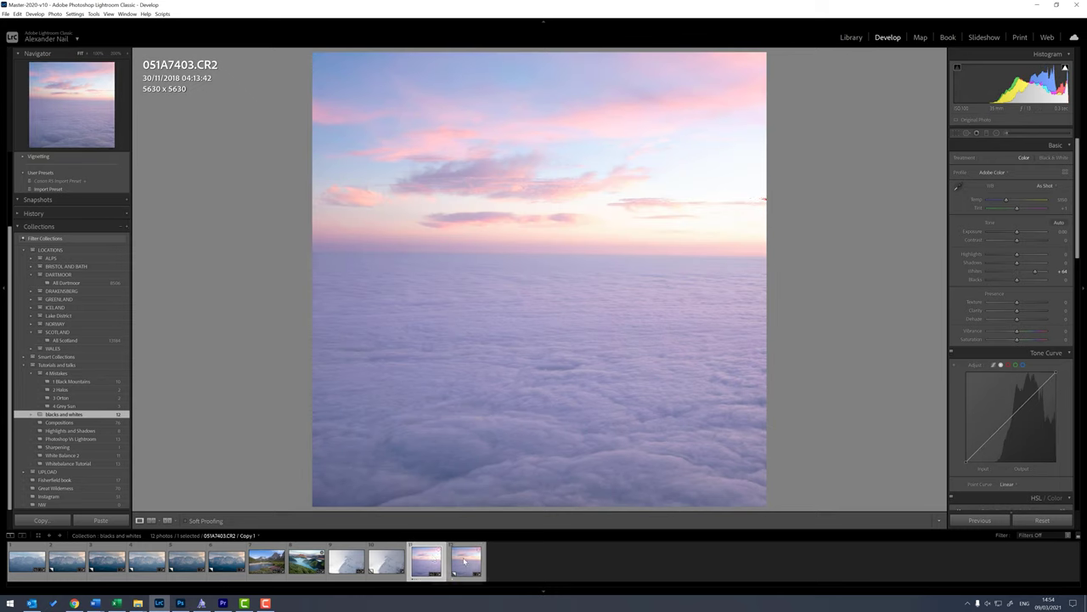
pyautogui.click(463, 561)
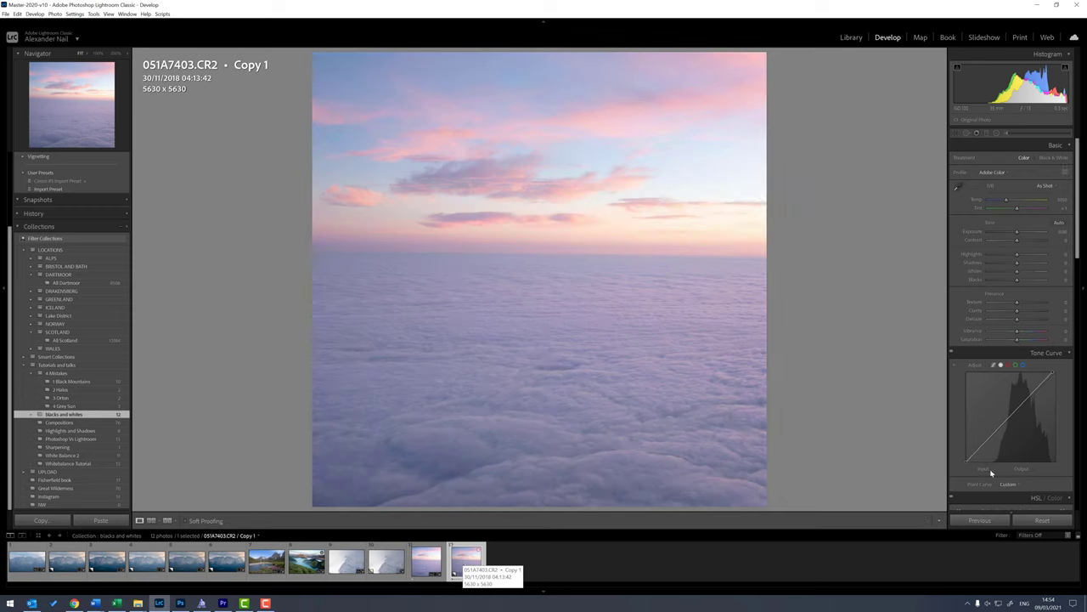
pyautogui.moveTo(1053, 373); pyautogui.dragTo(1056, 372)
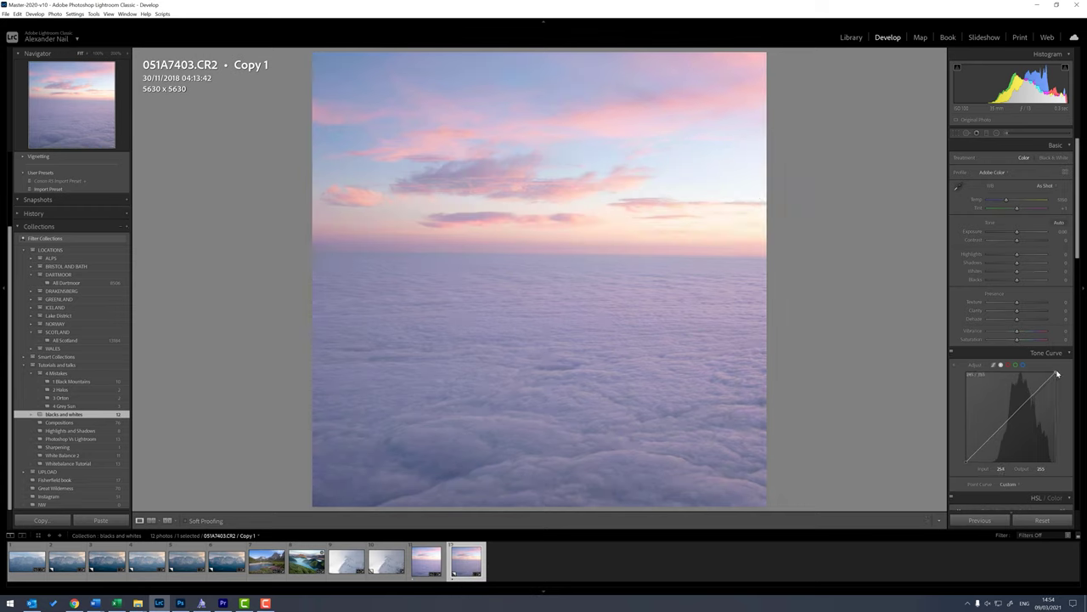